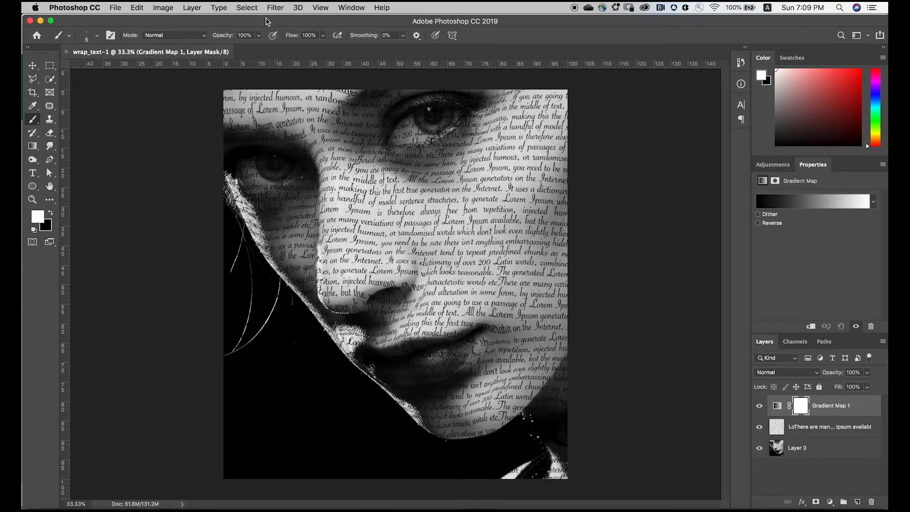
click(275, 8)
mouse_move(287, 149)
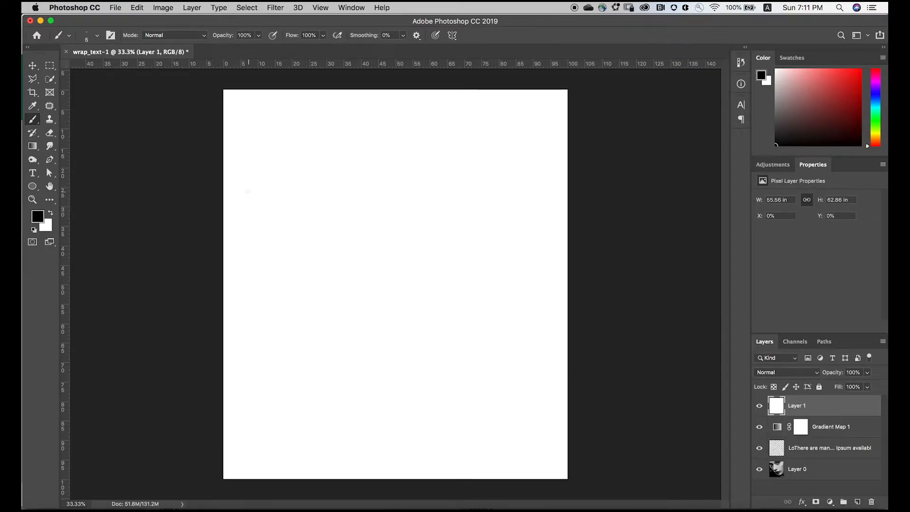
Step: Handwrite a number scale on the white layer with 0 and 255 at its ends and a marked line labelled 128 between them
mouse_move(246, 188)
mouse_down()
mouse_move(243, 207)
mouse_move(254, 202)
mouse_move(248, 188)
mouse_move(391, 188)
mouse_up()
mouse_move(473, 176)
mouse_down()
mouse_move(471, 195)
mouse_move(492, 191)
mouse_up()
mouse_move(510, 174)
mouse_down()
mouse_move(504, 193)
mouse_move(549, 165)
mouse_up()
drag(364, 181, 356, 240)
drag(361, 216, 382, 231)
mouse_move(391, 213)
mouse_down()
mouse_move(396, 226)
mouse_move(390, 209)
mouse_up()
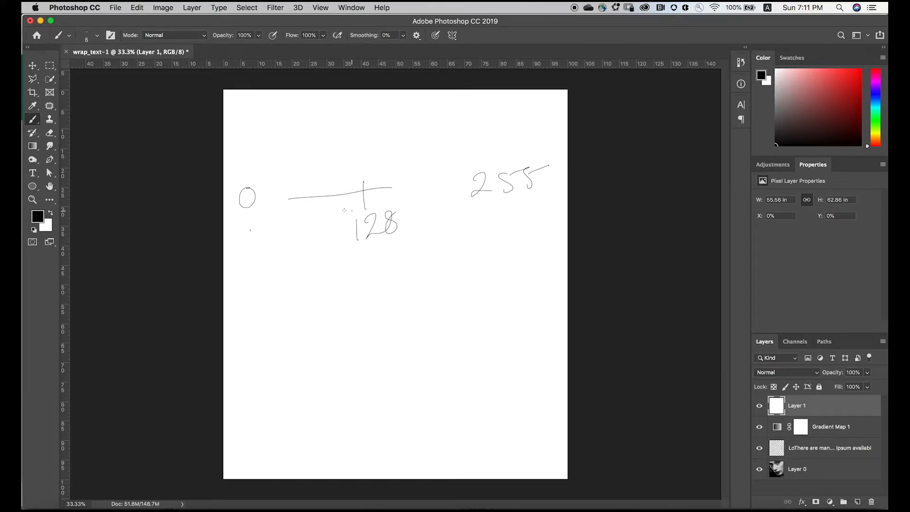
Step: Handwrite "- shift" under the 0 side and "+ shift" under the 255 side, and draw a slightly rising line below them
mouse_move(256, 267)
mouse_down()
mouse_move(324, 248)
mouse_move(337, 225)
mouse_up()
drag(326, 249, 346, 232)
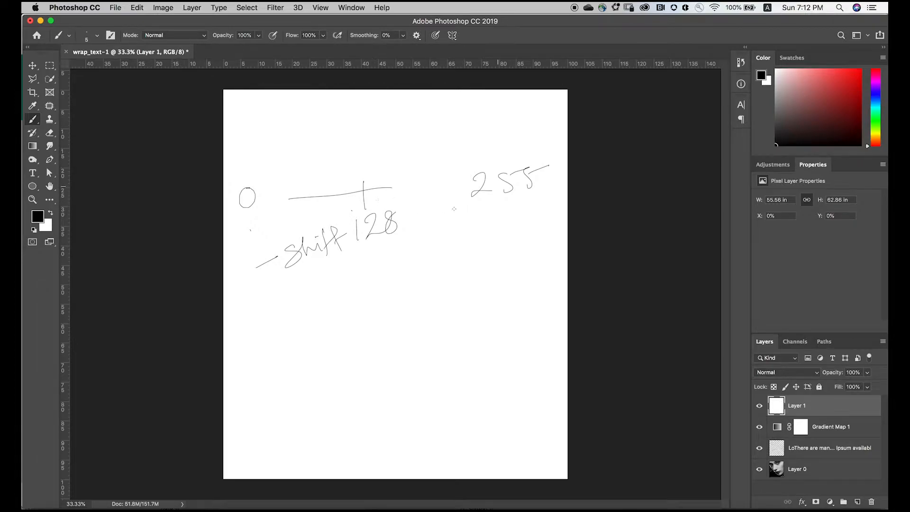
drag(424, 230, 442, 222)
mouse_move(431, 216)
mouse_down()
mouse_move(437, 234)
mouse_move(495, 225)
mouse_up()
drag(489, 217, 516, 207)
drag(281, 324, 420, 309)
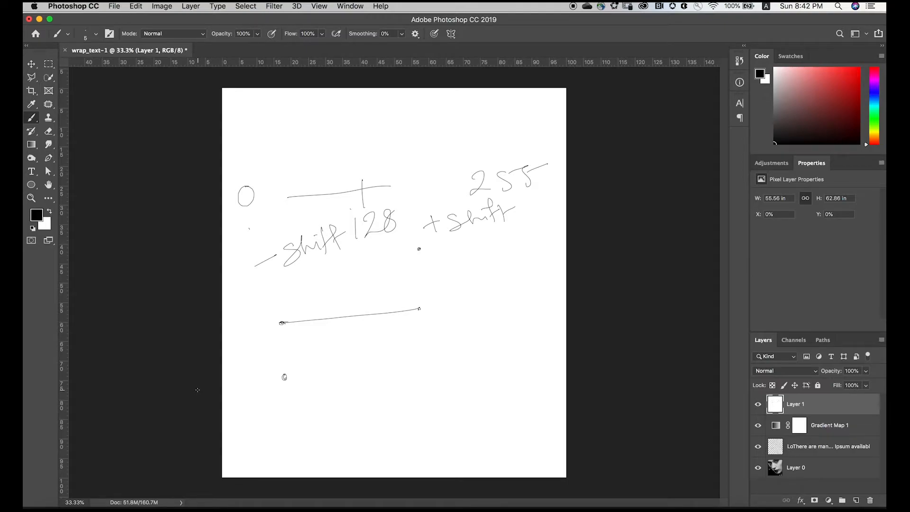
Step: Create a new 16 x 12 cm white RGB document at 118.11 pixels/cm and add an empty layer to it
click(117, 5)
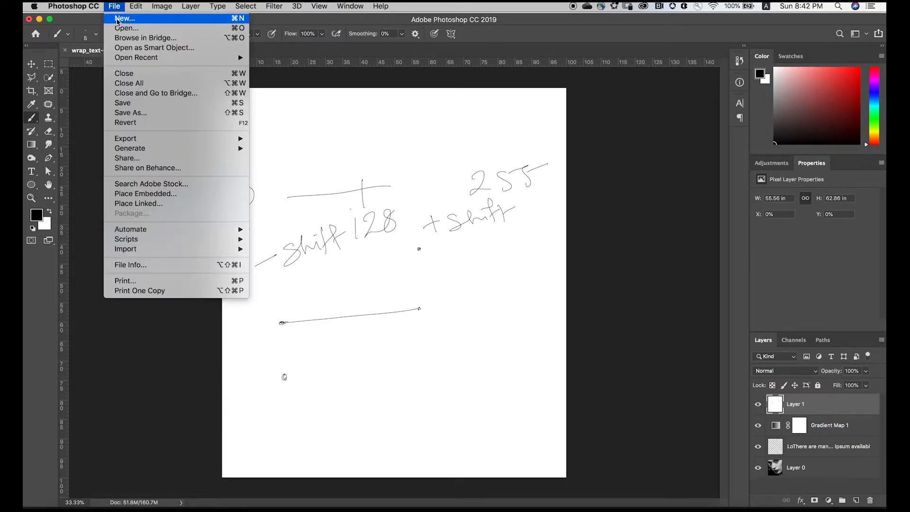
click(125, 18)
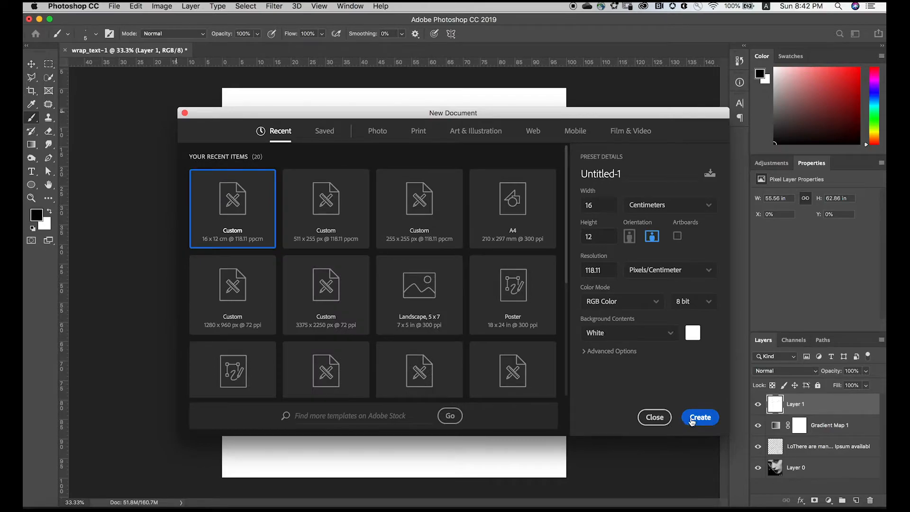
click(699, 418)
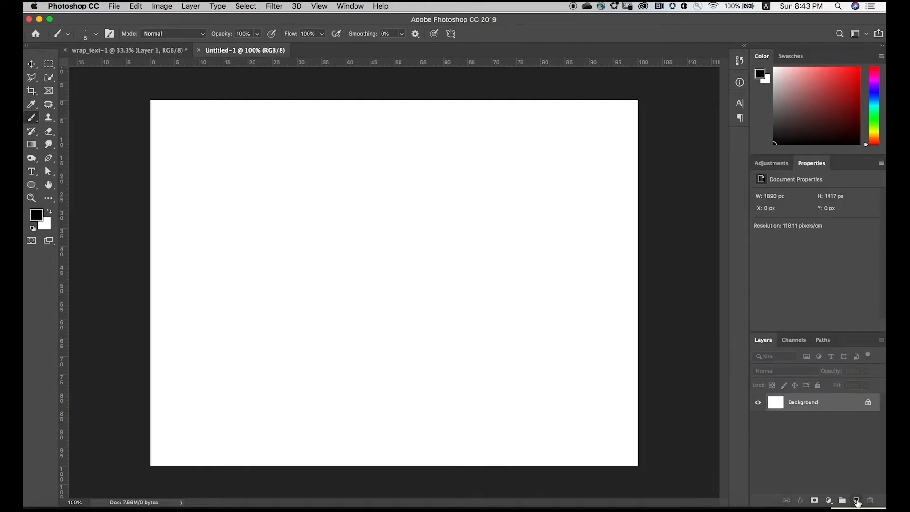
click(855, 501)
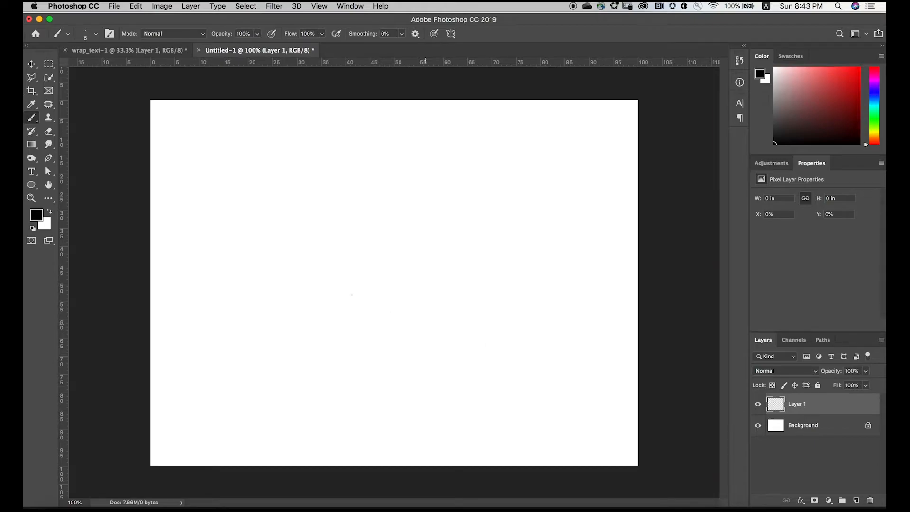
Step: Open the Gradient tool's black-and-white gradient for editing and examine the colour values of its first black and first white stops
click(31, 144)
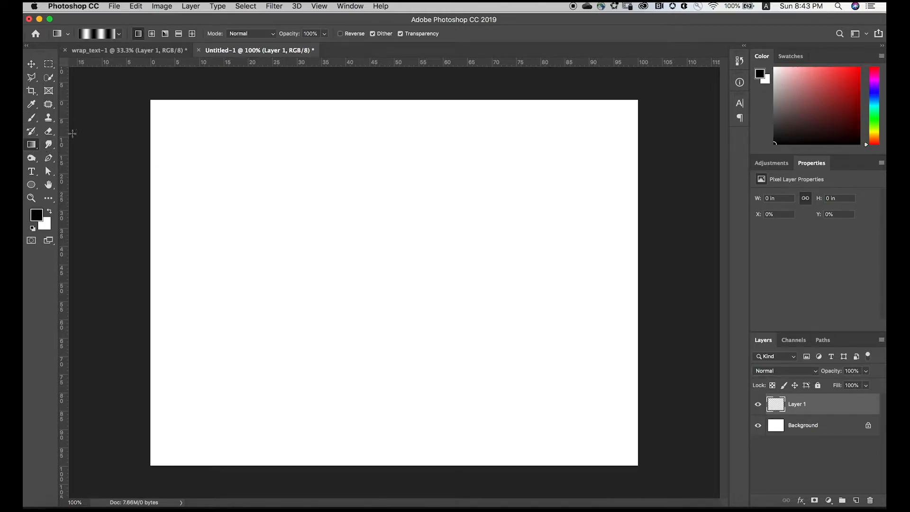
click(98, 34)
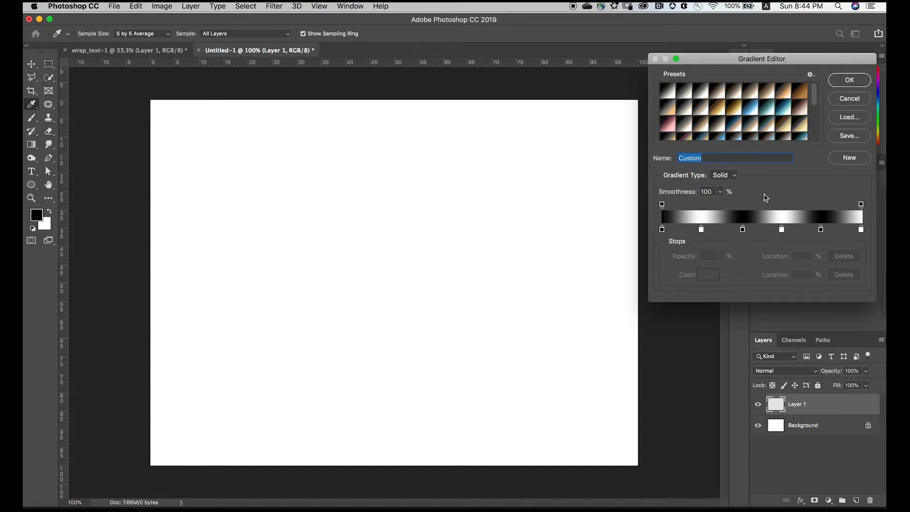
click(661, 229)
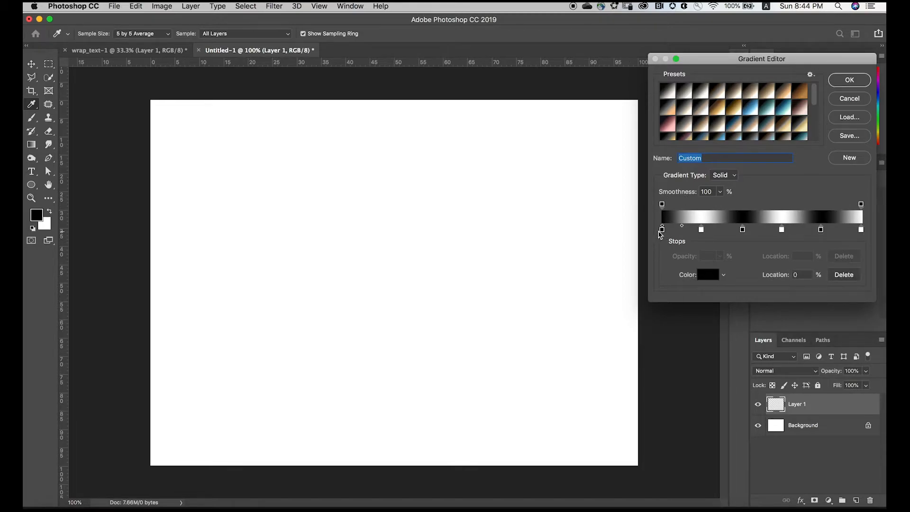
click(707, 274)
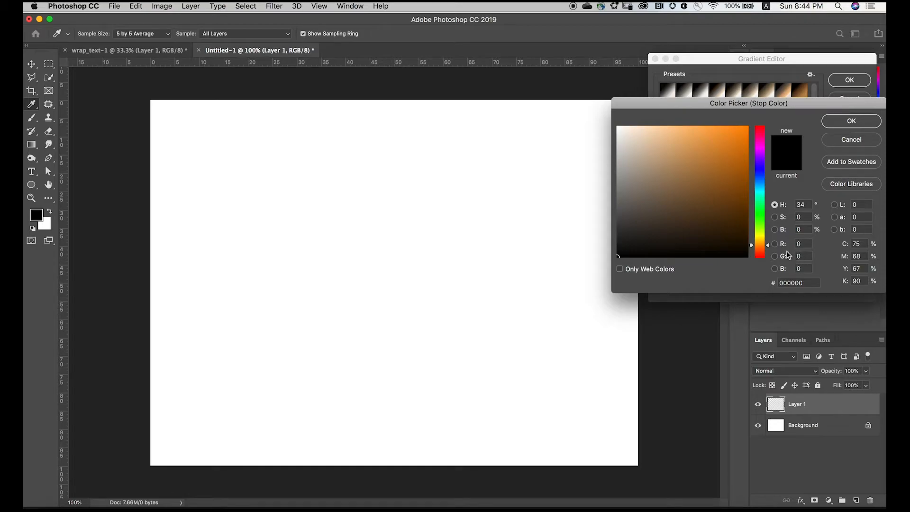
click(845, 140)
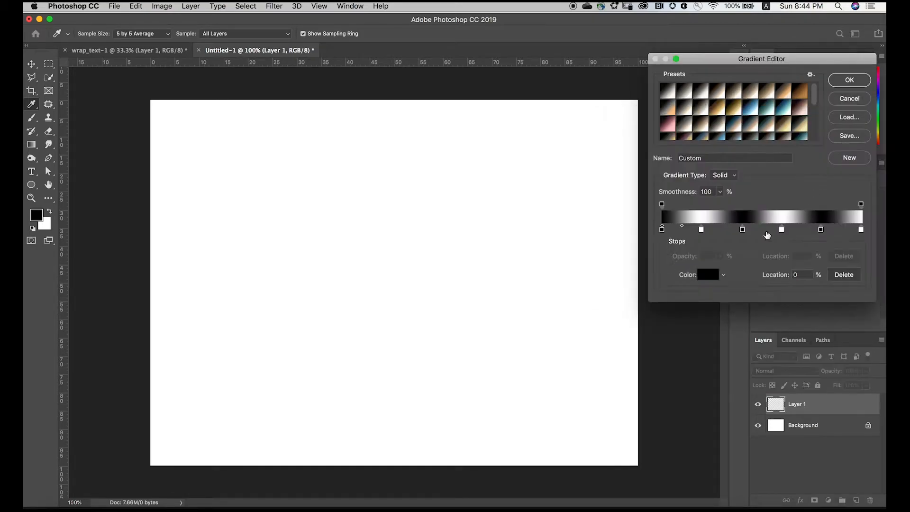
click(700, 230)
click(710, 278)
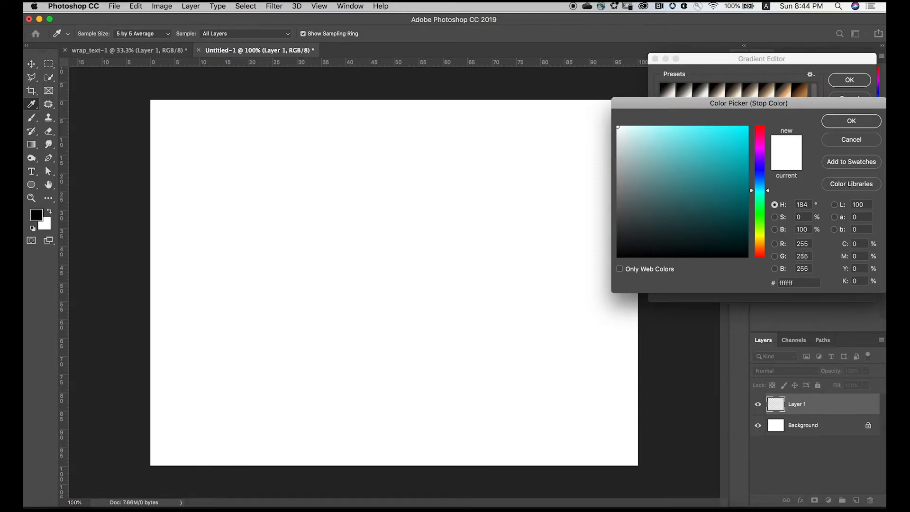
click(848, 142)
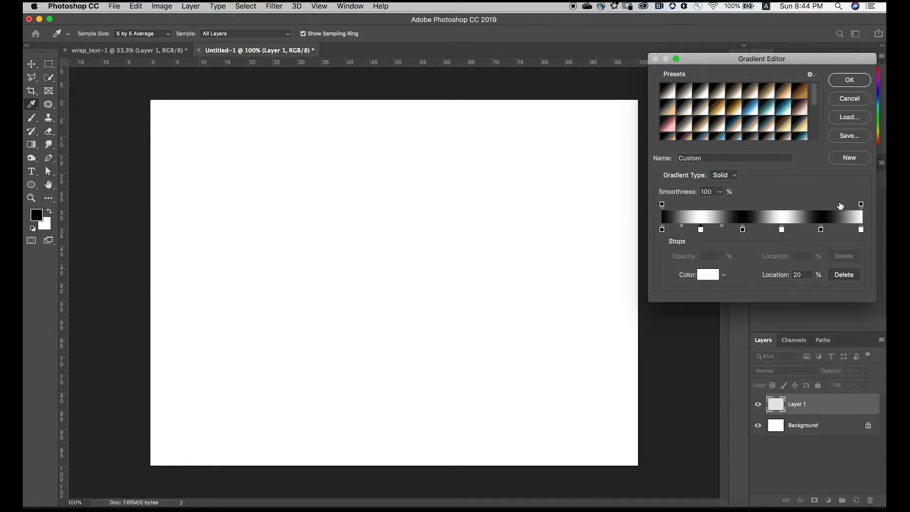
Step: Accept the repeating black-and-white gradient and apply it linearly across the full canvas width on Layer 1
click(849, 80)
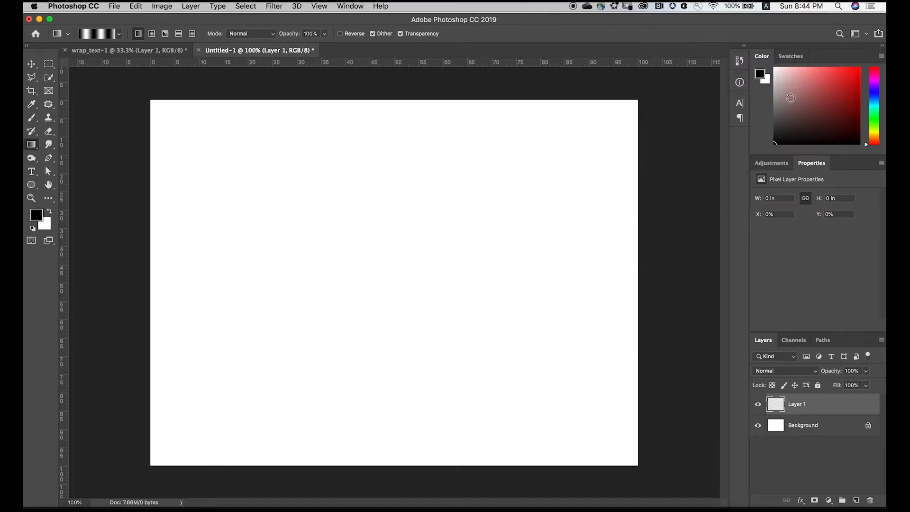
drag(148, 264, 642, 274)
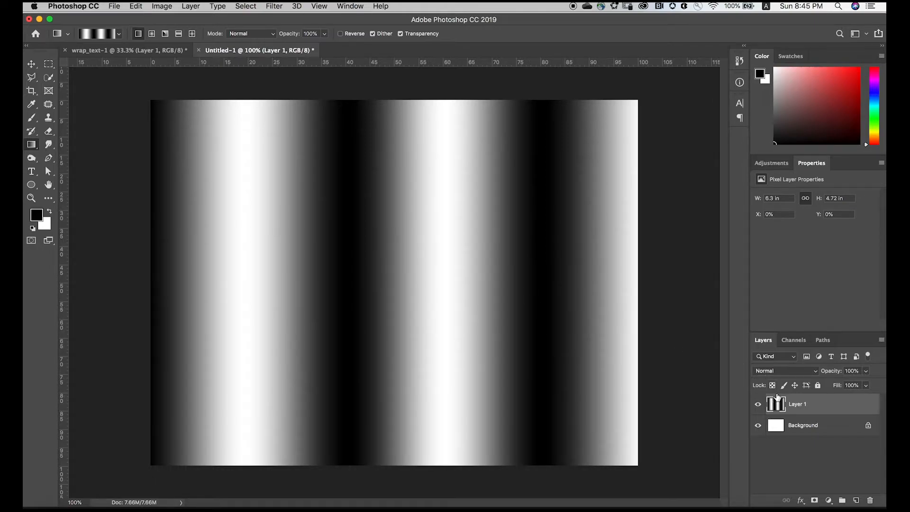
Step: Duplicate the Blue channel into a new document named Untitled-2
click(798, 344)
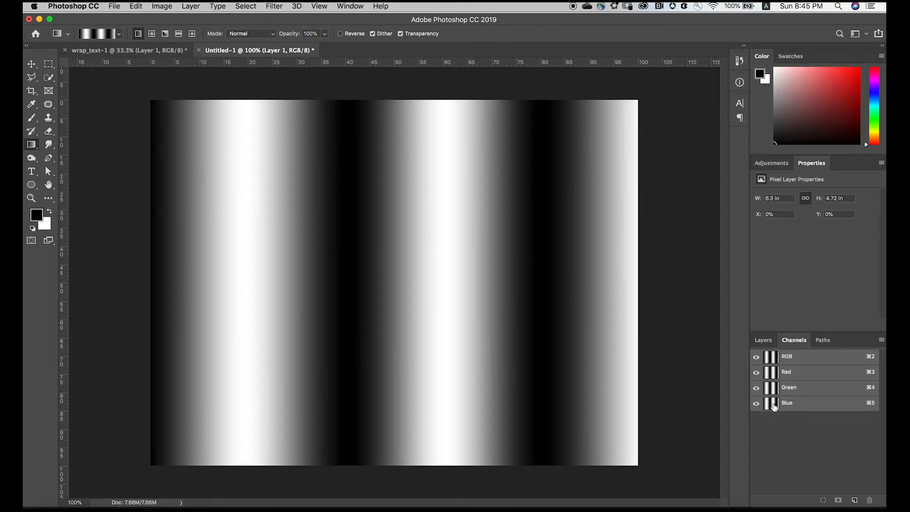
click(772, 405)
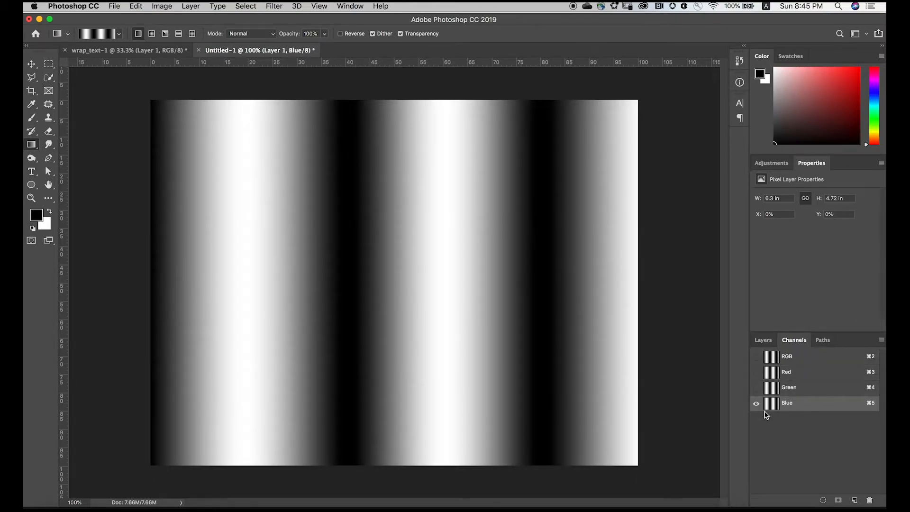
right_click(790, 407)
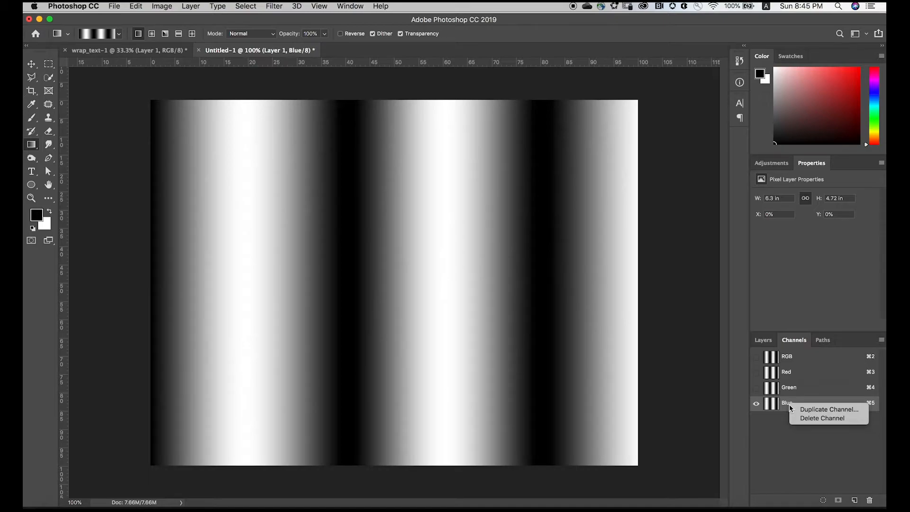
click(827, 409)
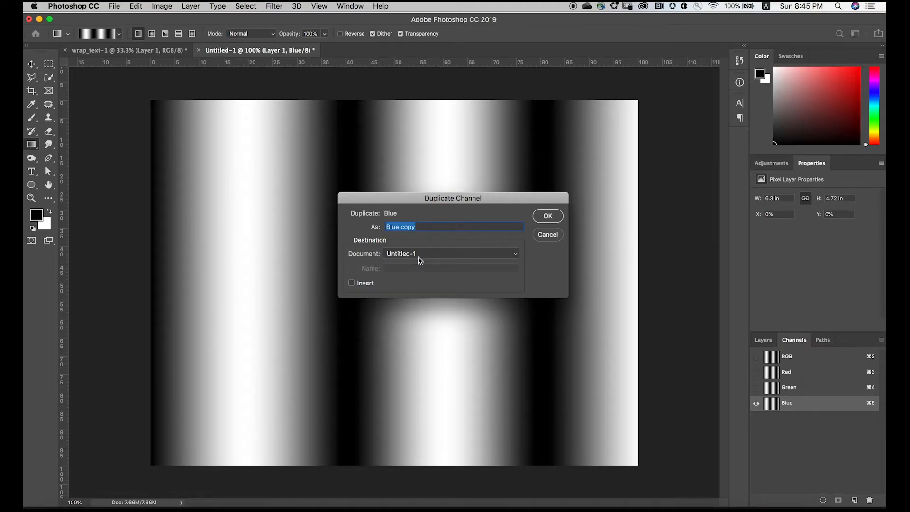
click(425, 254)
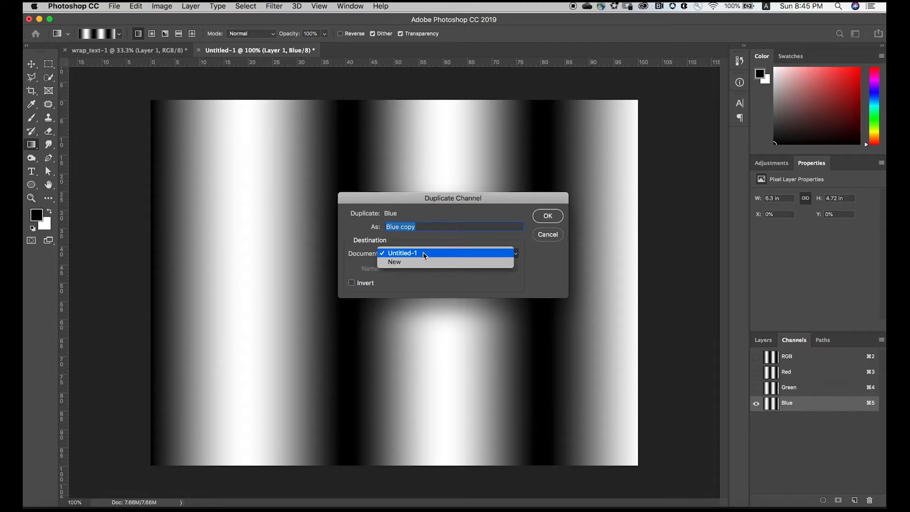
click(423, 262)
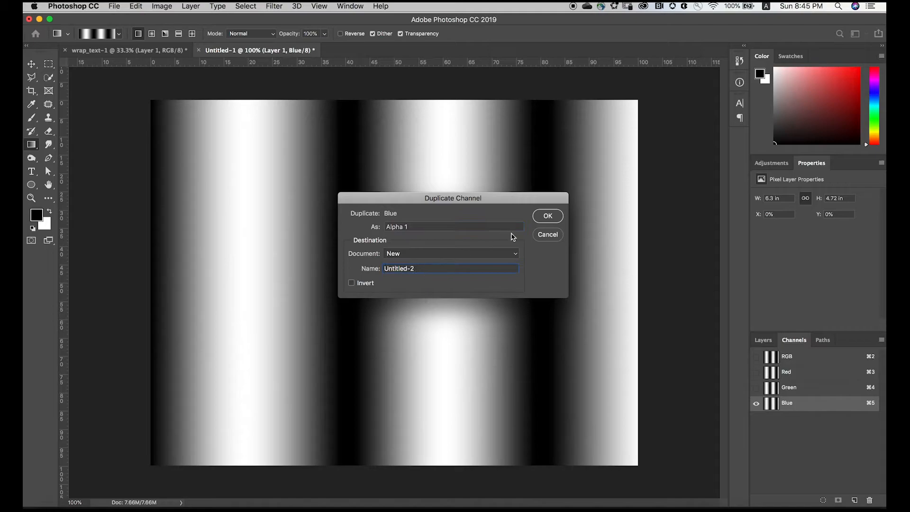
drag(414, 268, 388, 268)
click(547, 217)
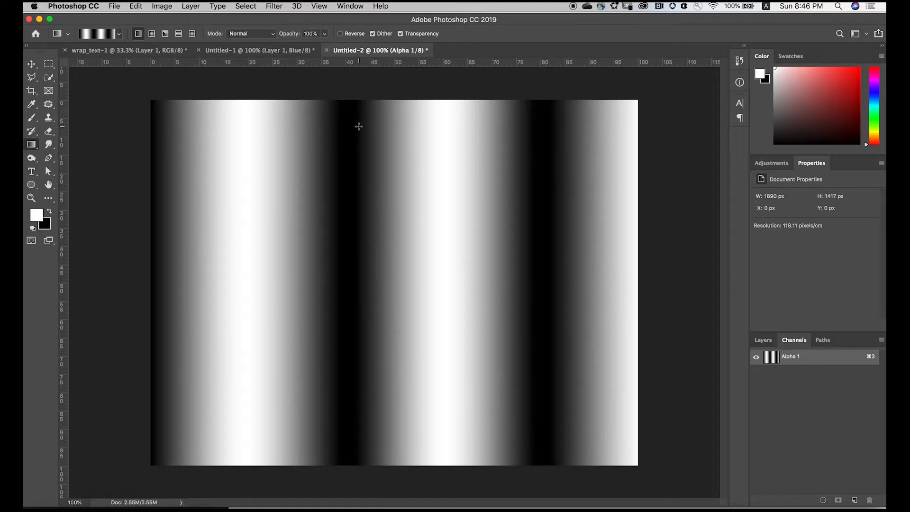
Step: Save the duplicated channel document in Photoshop format as displacement_map in the WordWrap folder, and close it
key(super+s)
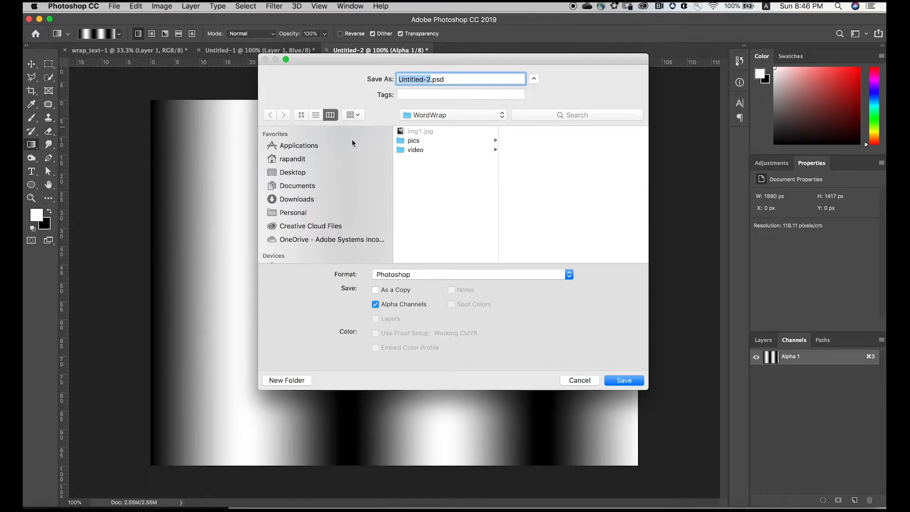
text(displacement_map)
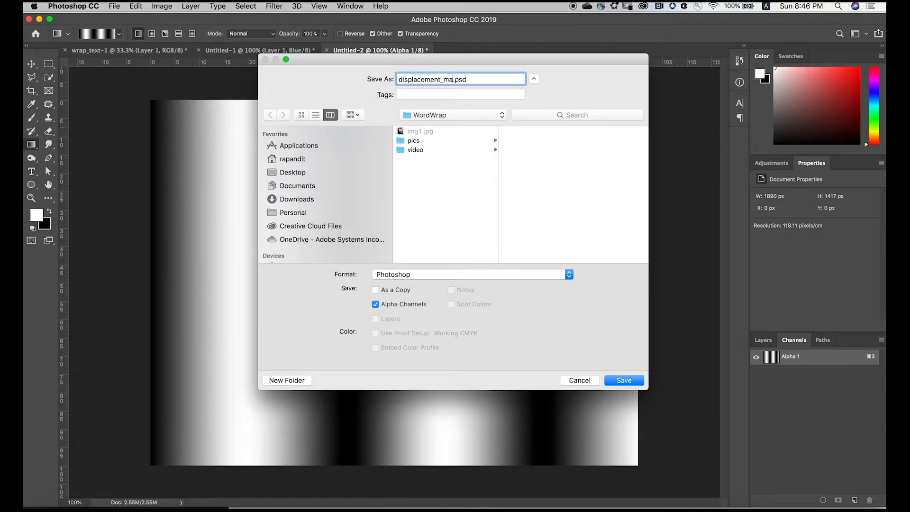
click(625, 380)
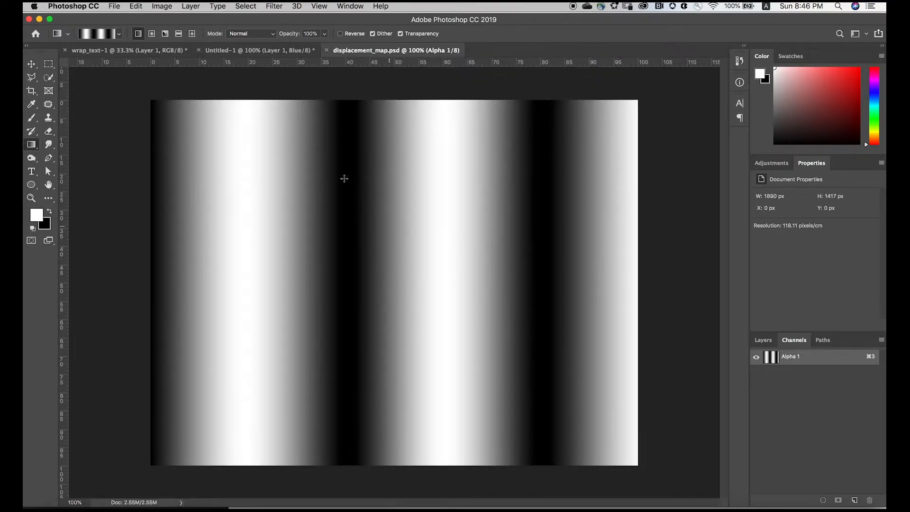
click(325, 50)
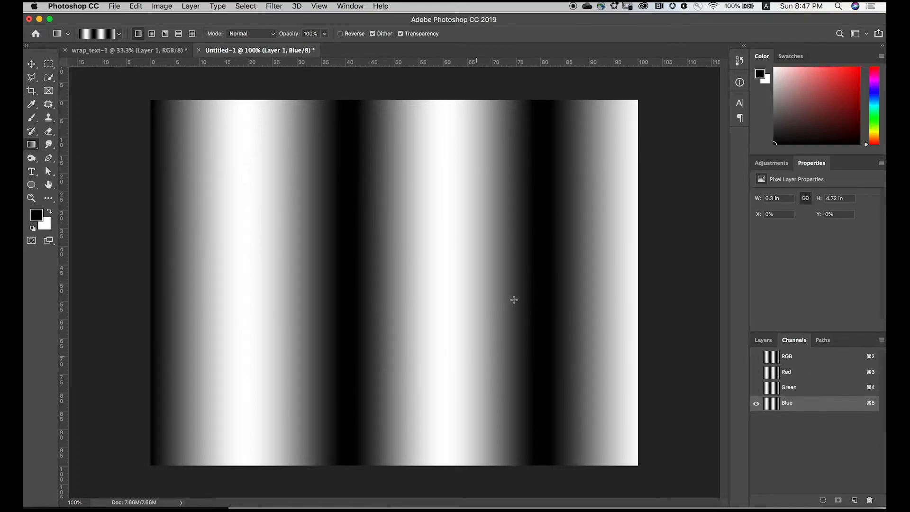
Step: Show all colour channels of the gradient document and try to select the gradient layer with the Move tool
click(756, 357)
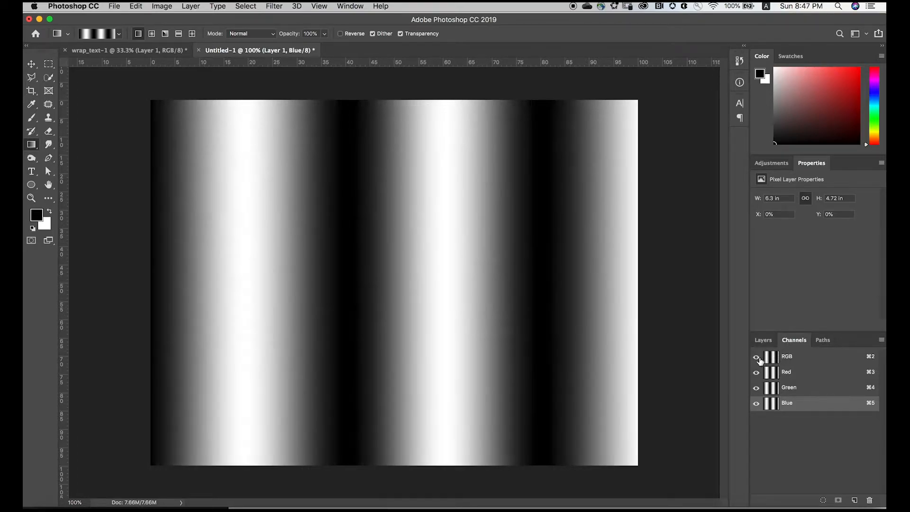
click(762, 341)
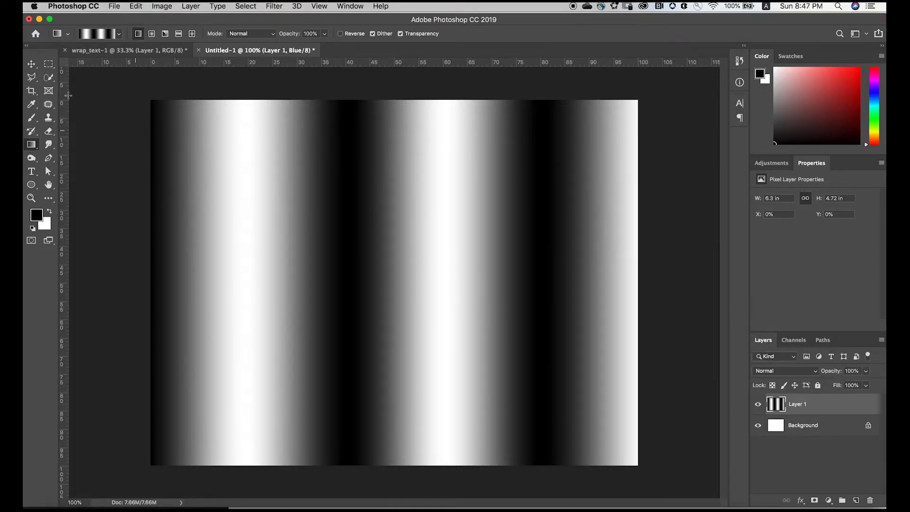
click(32, 64)
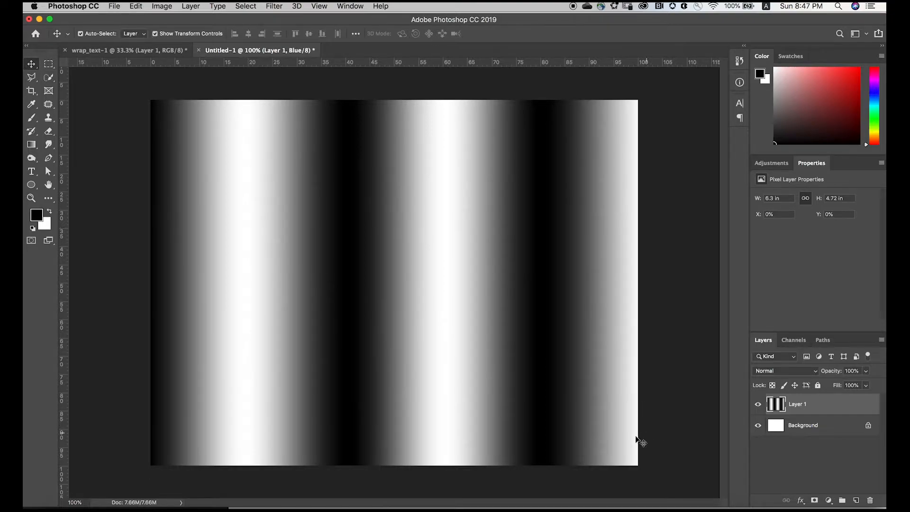
click(540, 389)
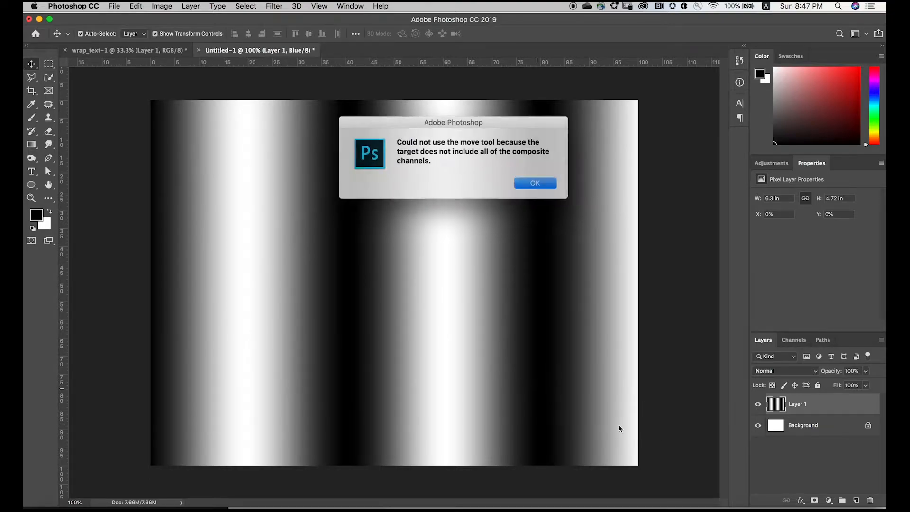
click(531, 180)
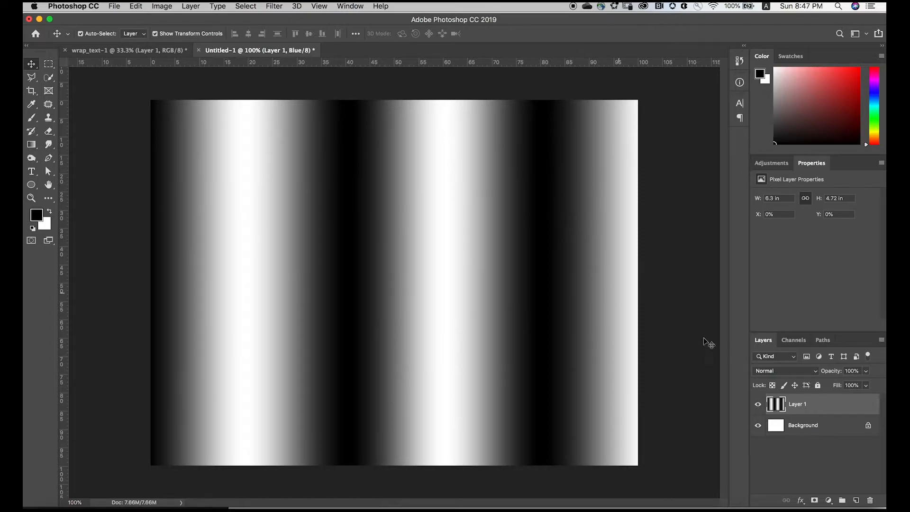
Step: Make the composite RGB channel active so all channels are targeted, and return to the layer list
click(793, 340)
click(756, 357)
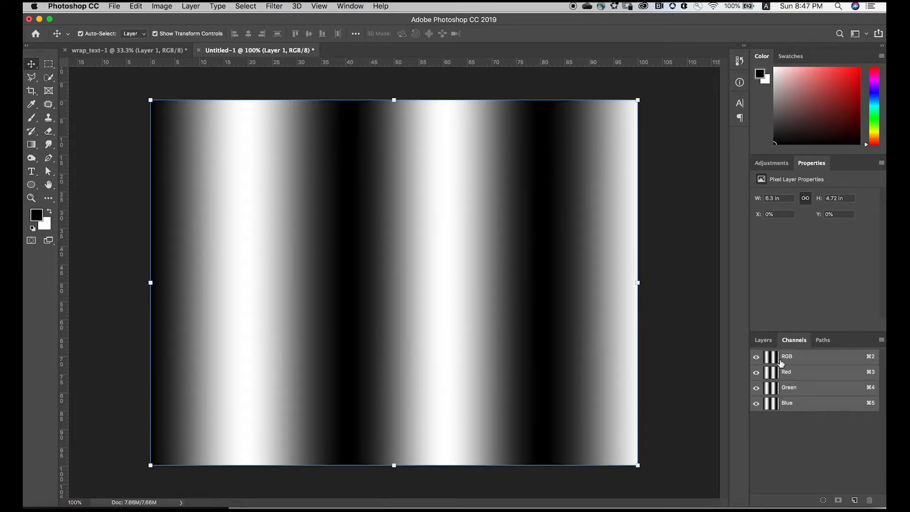
click(763, 340)
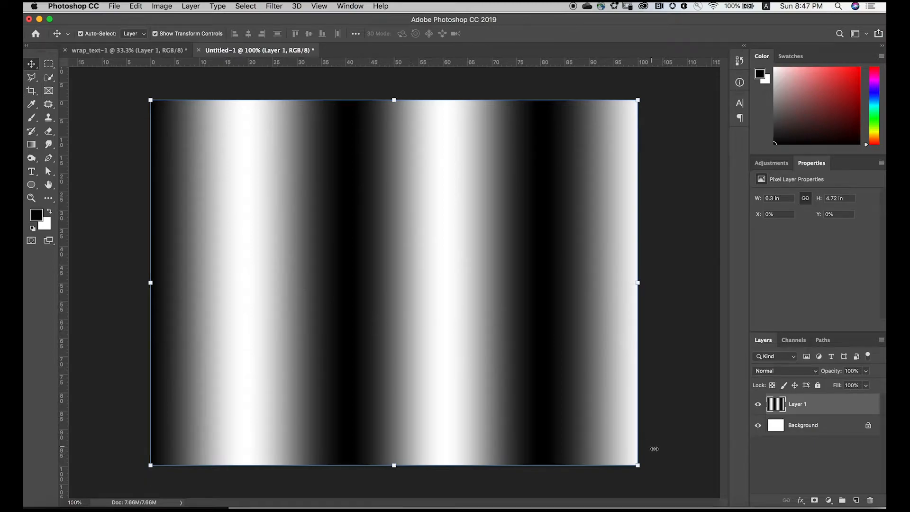
Step: Squash the gradient layer vertically into a strip along the canvas's upper edge, about 19% of its height
click(637, 465)
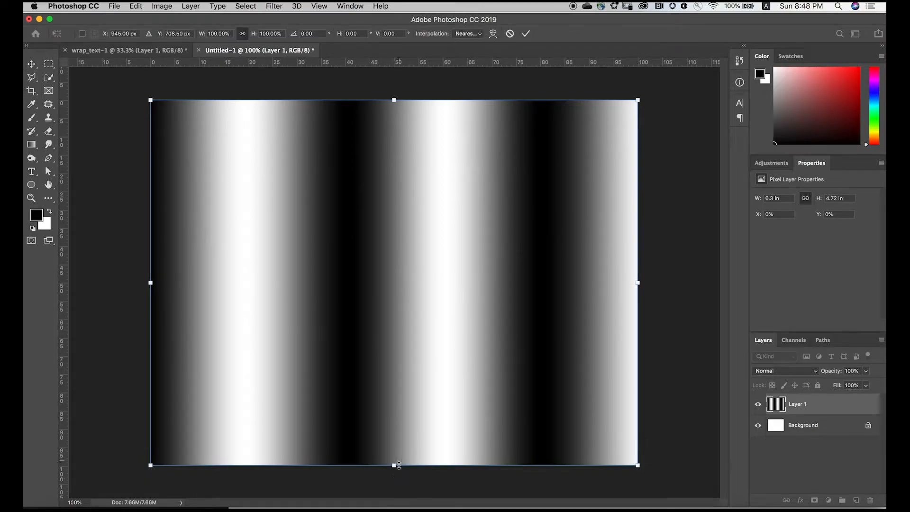
drag(393, 465, 392, 170)
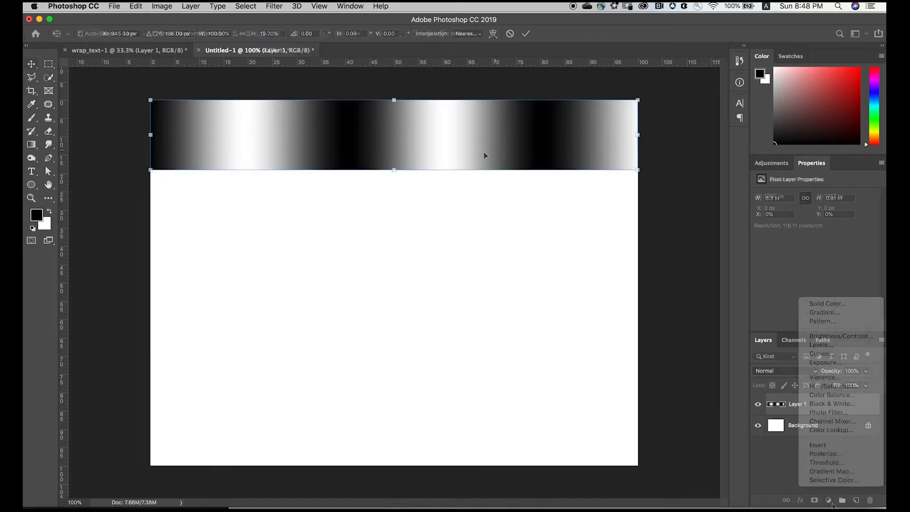
key(Return)
Step: Add a new layer and paint a straight black horizontal line across the canvas's full width with a 5 px Brush
click(855, 500)
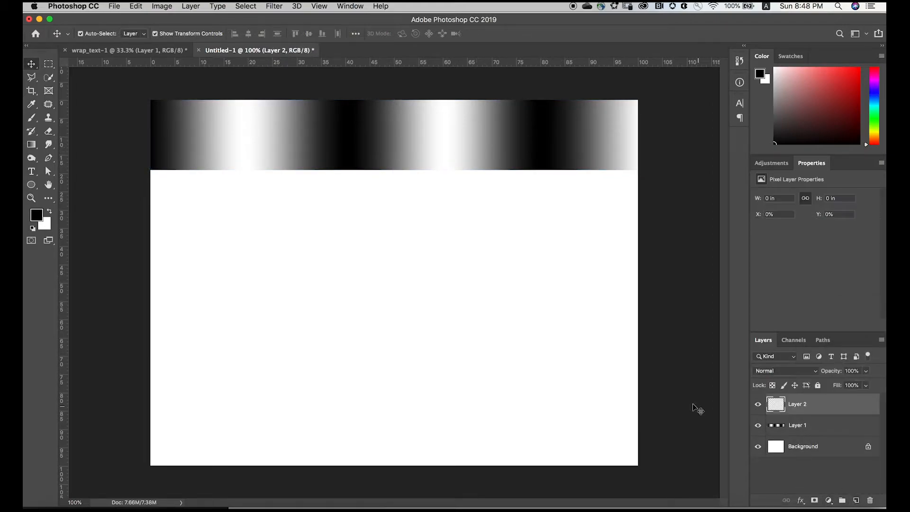
click(31, 120)
right_click(31, 120)
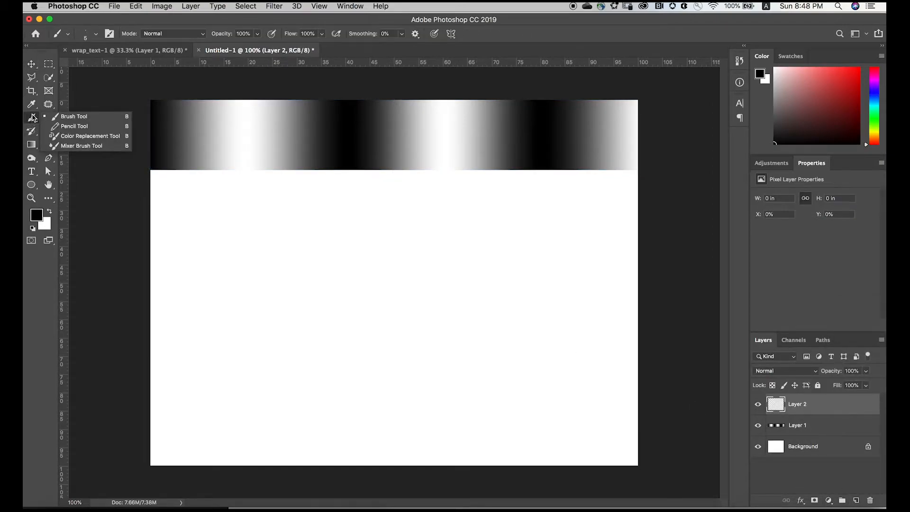
click(157, 300)
mouse_move(153, 301)
mouse_down()
mouse_move(330, 286)
mouse_move(637, 301)
mouse_up()
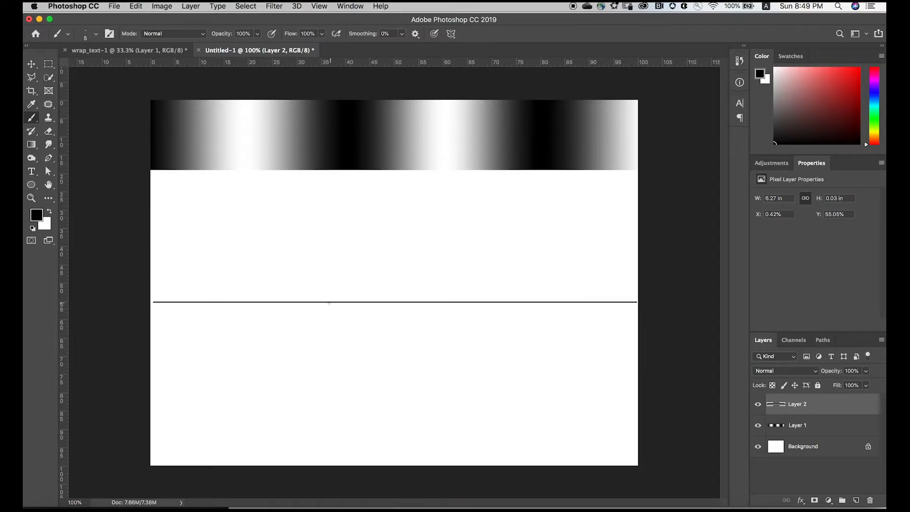
Step: Displace the line with displacement_map.psd at horizontal scale 0 and vertical scale 100, using Stretch To Fit and Repeat Edge Pixels
click(274, 5)
mouse_move(295, 148)
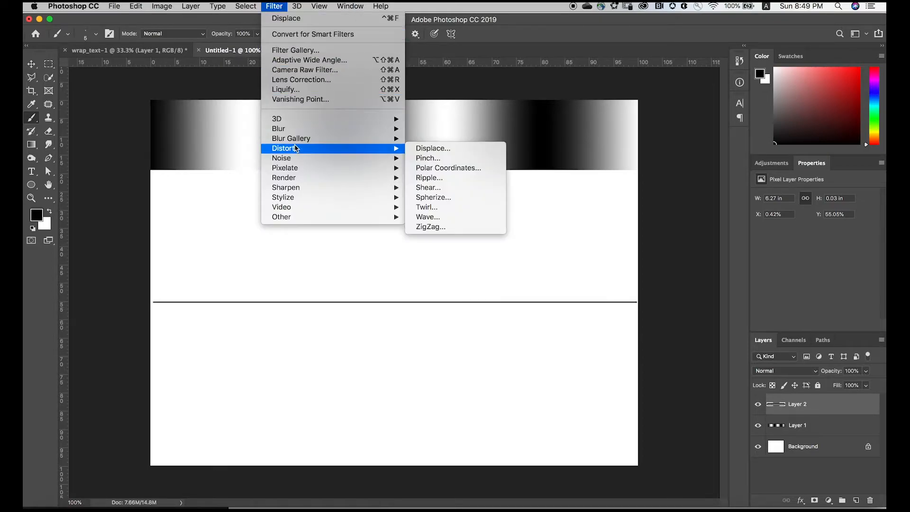
click(430, 148)
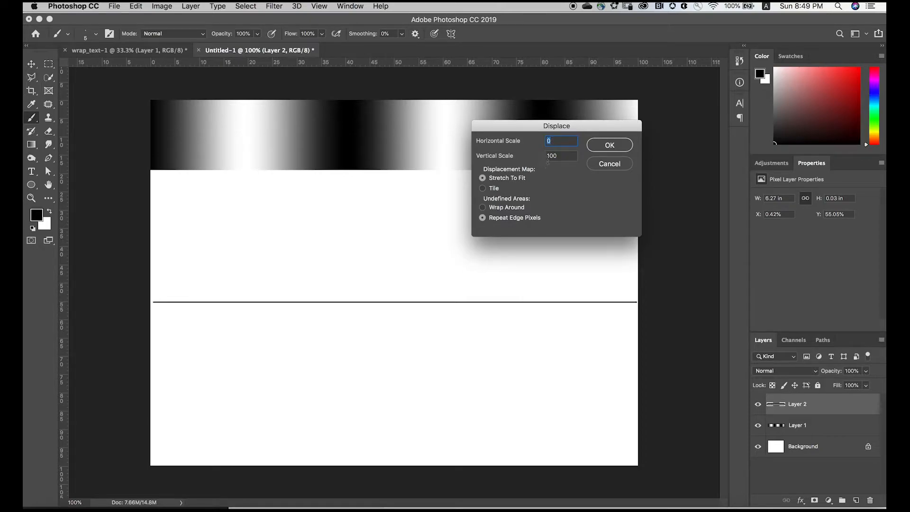
click(609, 146)
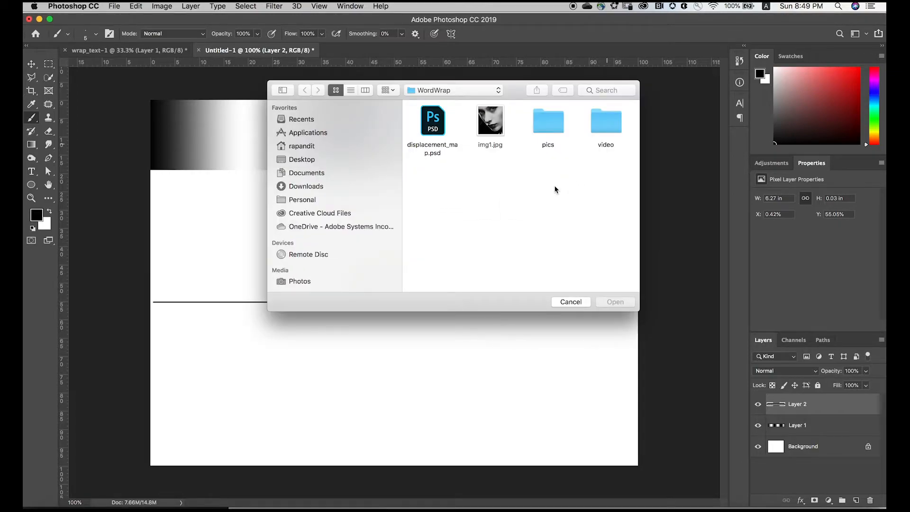
click(431, 132)
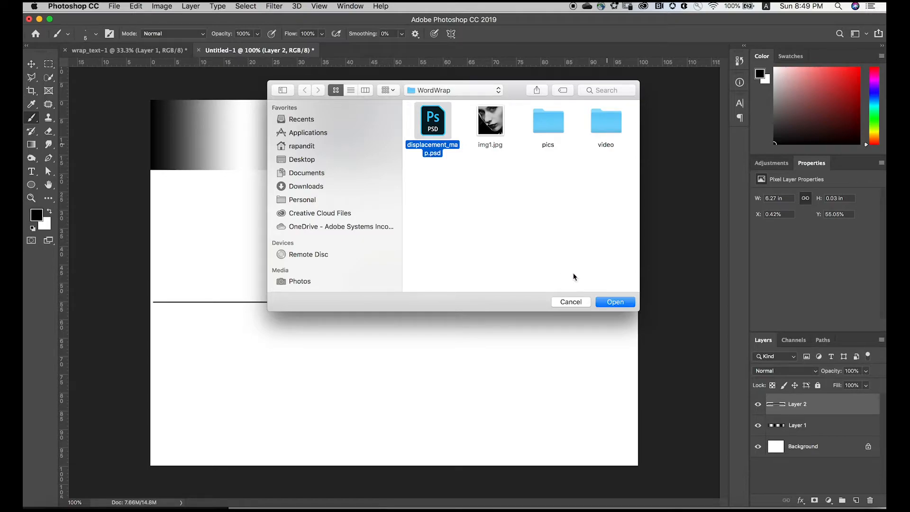
click(615, 303)
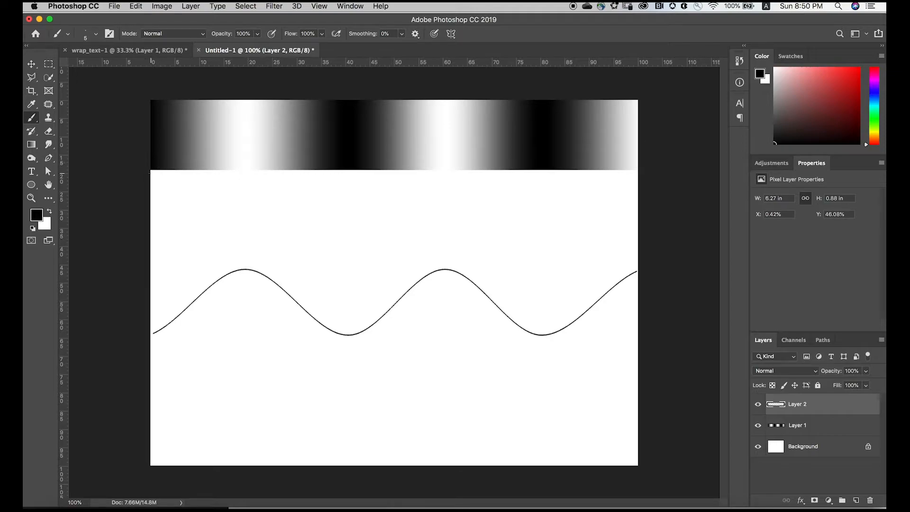
Step: Switch to the wrap_text-1 document and delete its text layer and Gradient Map adjustment layer, keeping only the portrait
key(a)
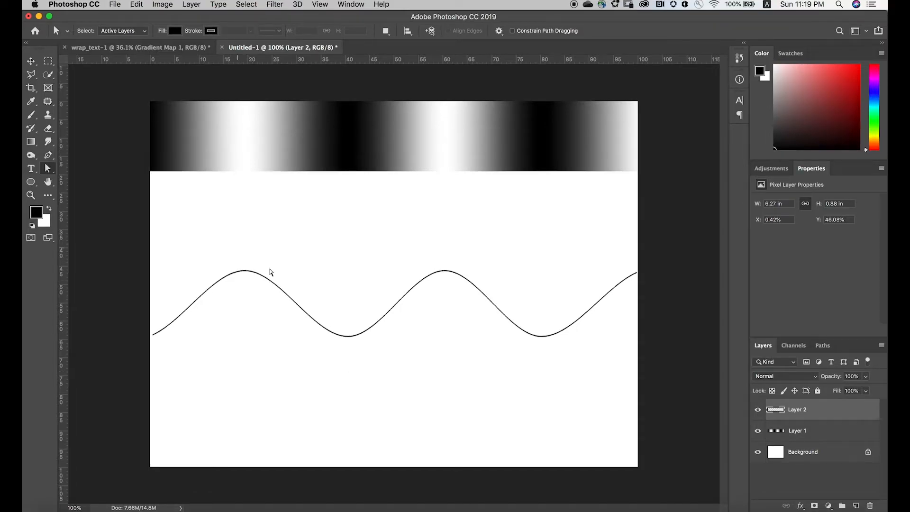
click(119, 47)
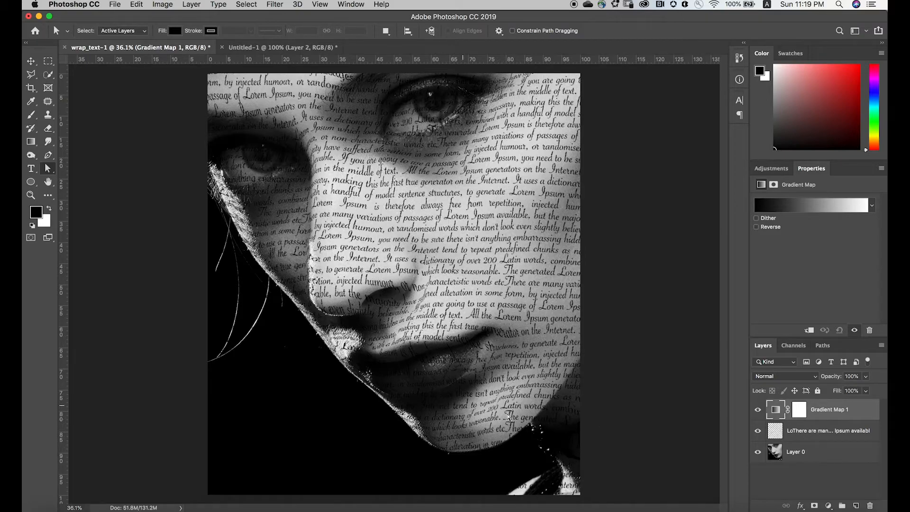
click(819, 429)
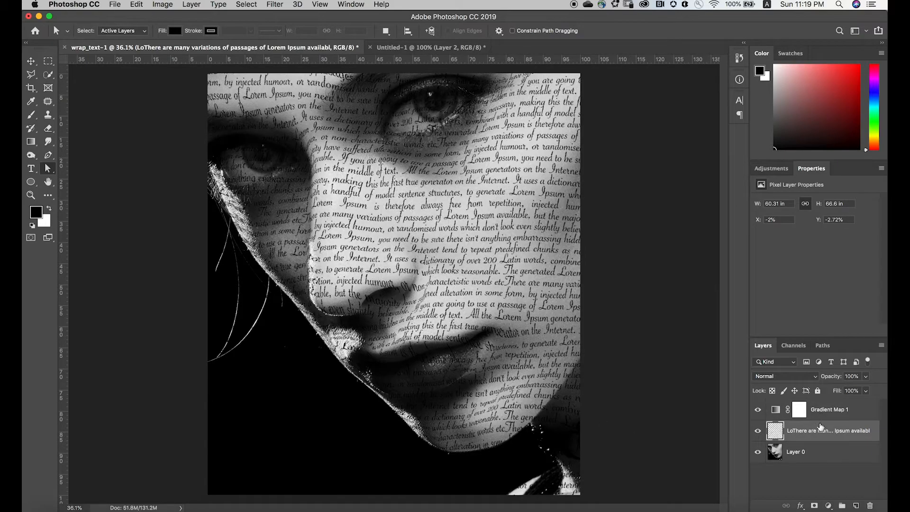
drag(821, 427, 869, 505)
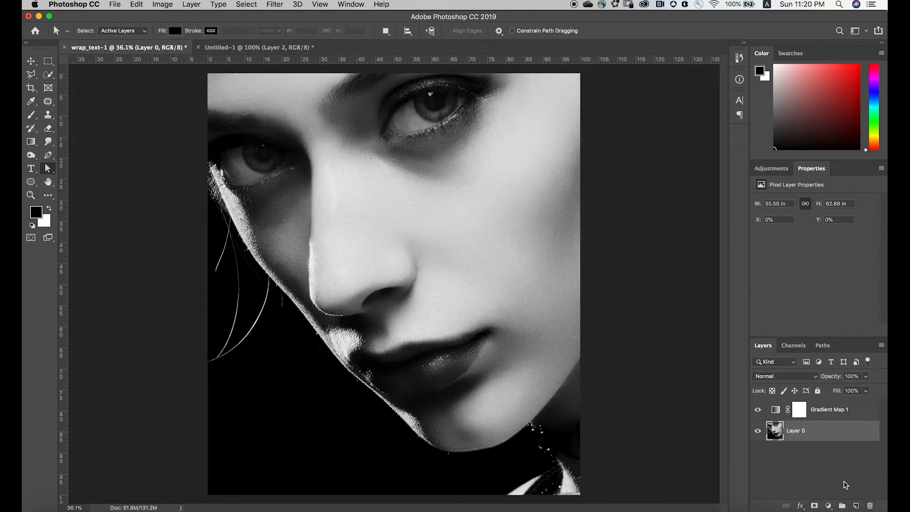
drag(820, 414, 870, 504)
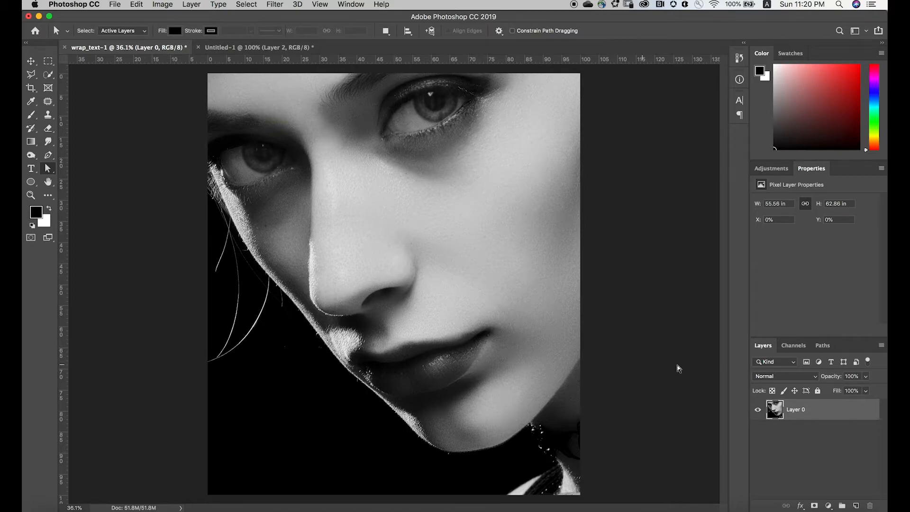
Step: Compare the portrait's Red, Green and Blue channels, and duplicate the Blue channel
click(791, 347)
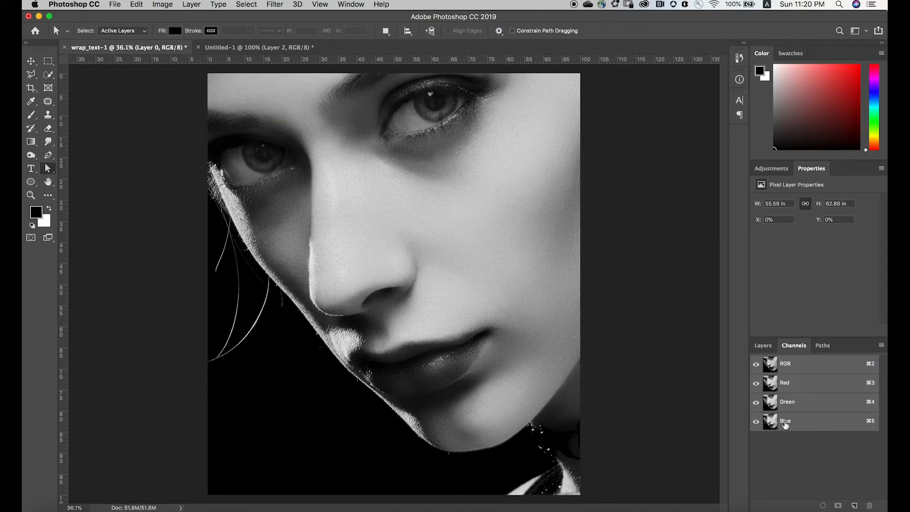
click(779, 422)
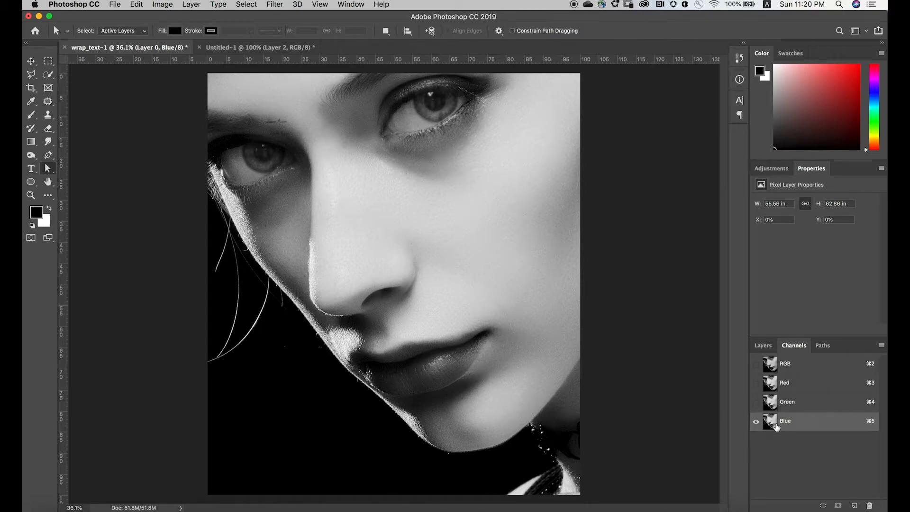
click(775, 407)
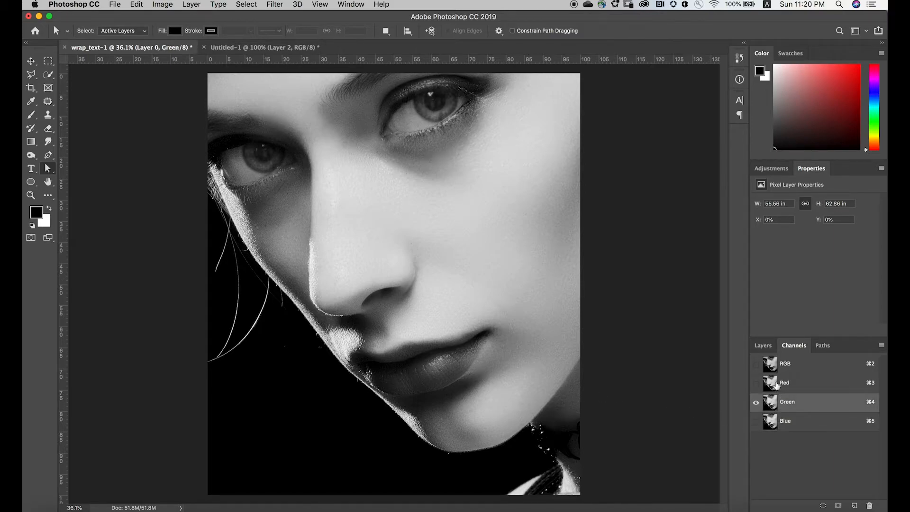
click(774, 382)
click(777, 402)
click(778, 420)
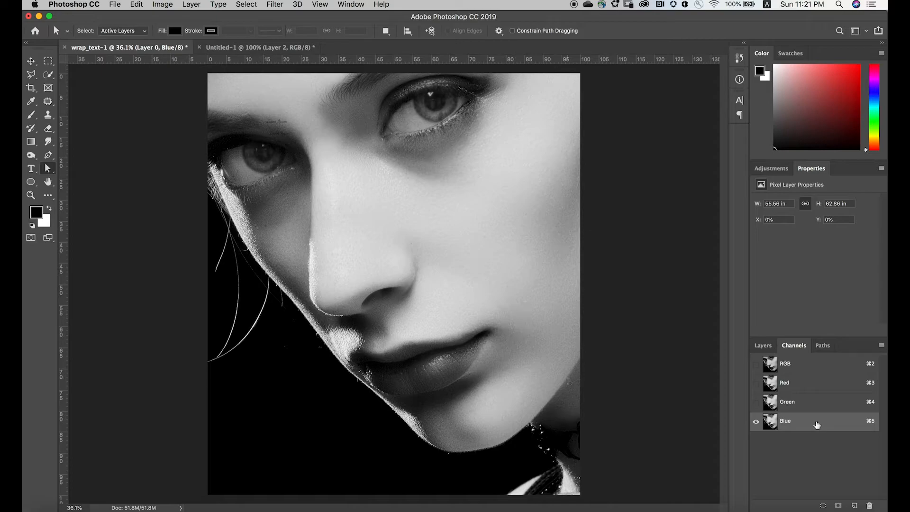
drag(817, 419, 854, 508)
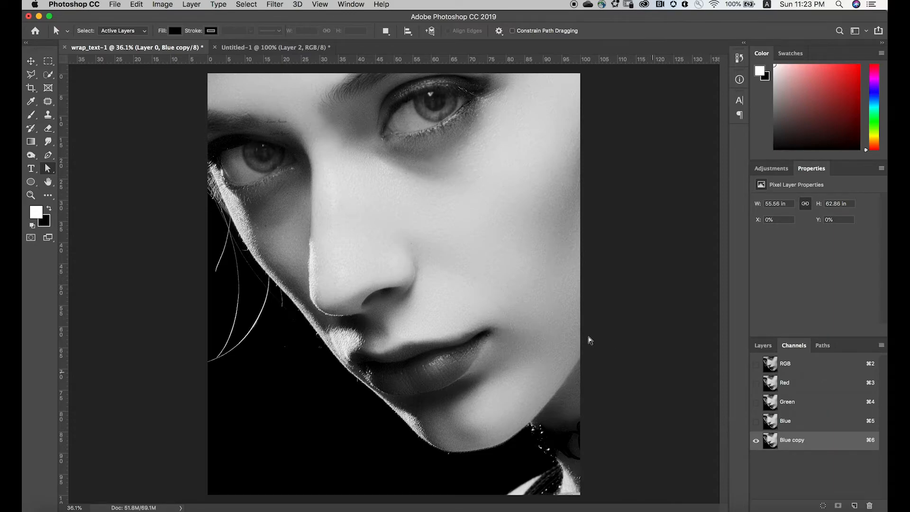
Step: Darken the cheek beside the nose on the Blue copy channel with the Burn tool at 50% Midtones exposure, undoing unwanted strokes
click(37, 155)
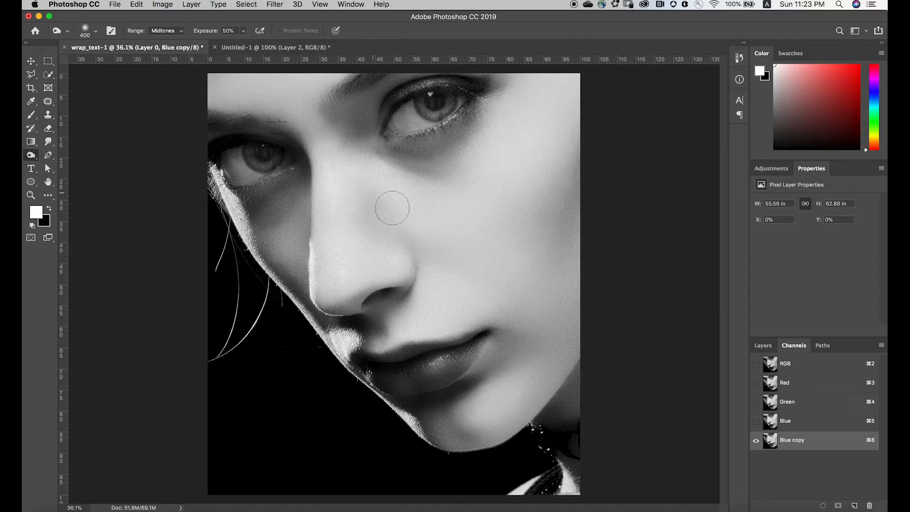
key(super+z)
key(super+z)
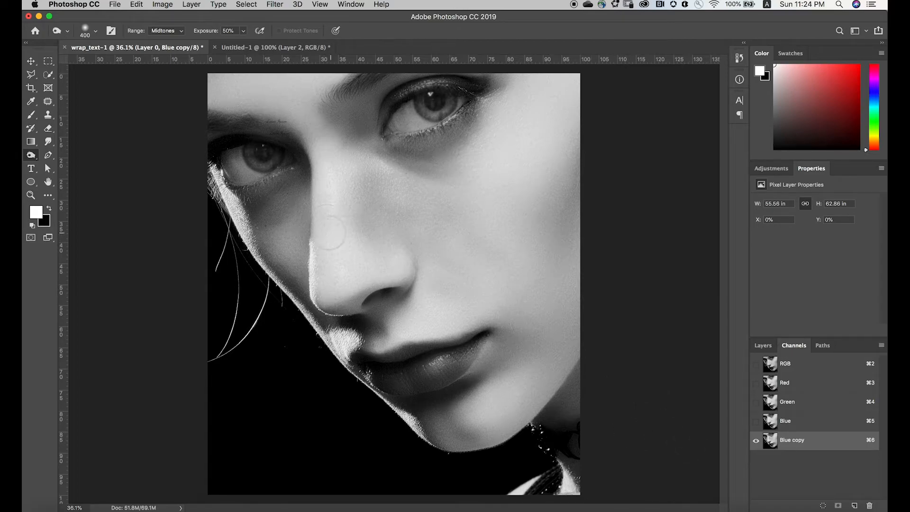
Step: Apply Levels to the Blue copy channel with input white 230, midtone 0.73 and output white 245
key(super+l)
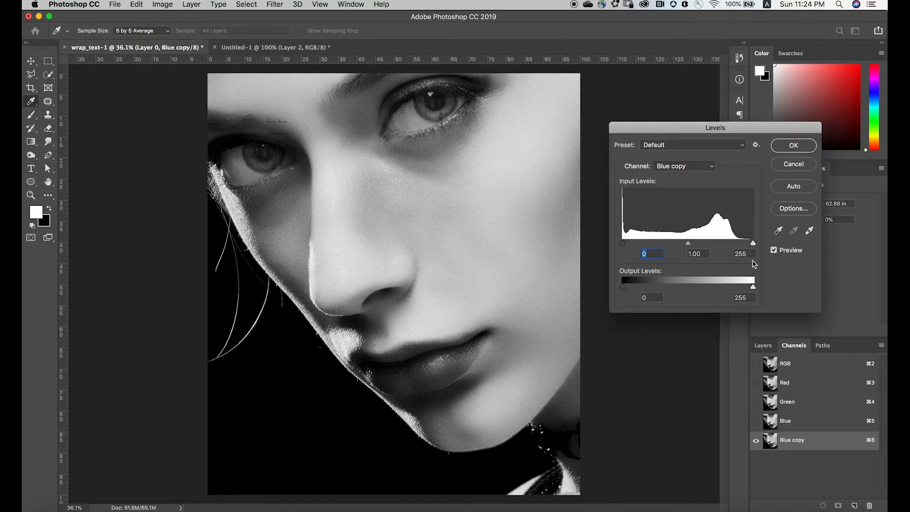
drag(752, 244, 740, 244)
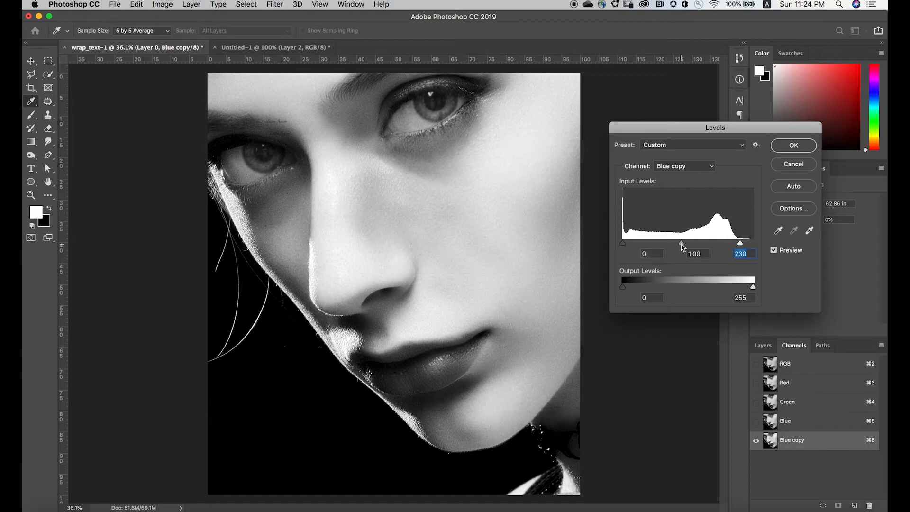
mouse_move(681, 244)
mouse_down()
mouse_move(672, 243)
mouse_move(692, 244)
mouse_up()
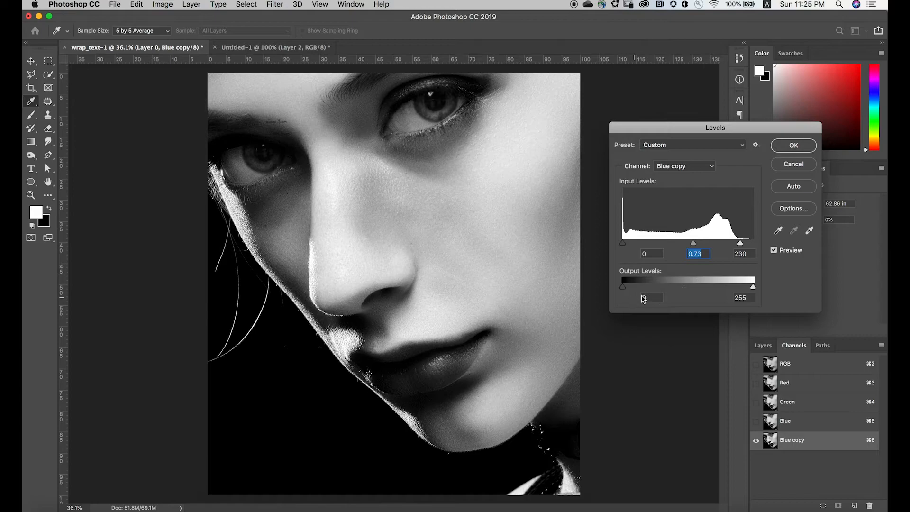
drag(753, 288, 748, 287)
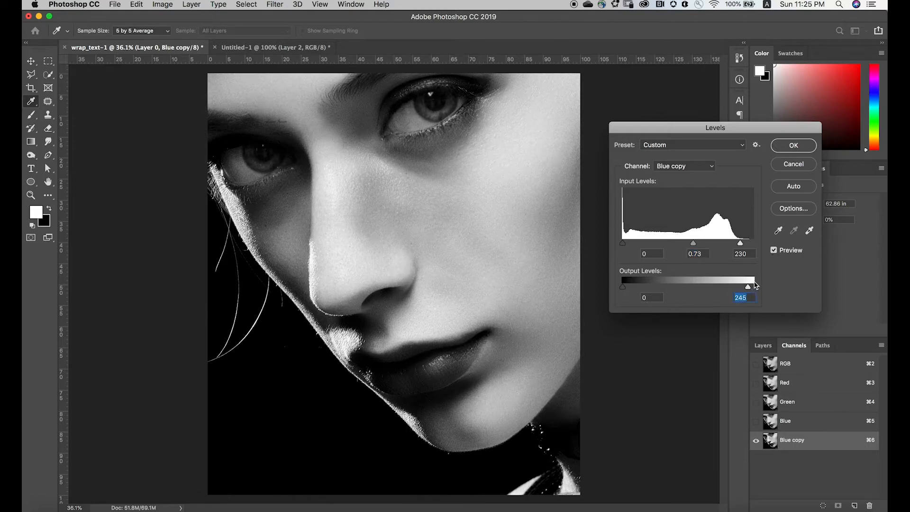
click(786, 147)
key(o)
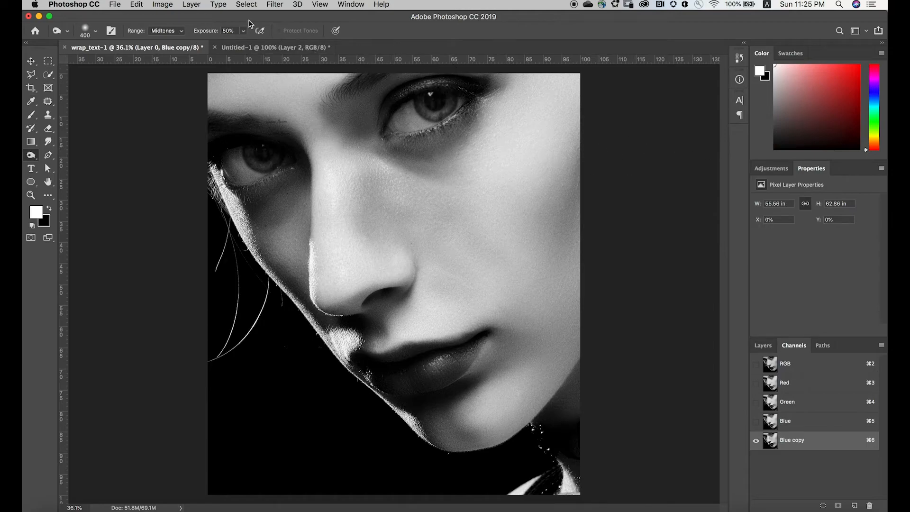
Step: Apply a Gaussian Blur with a radius of 8 pixels to the Blue copy channel
click(269, 5)
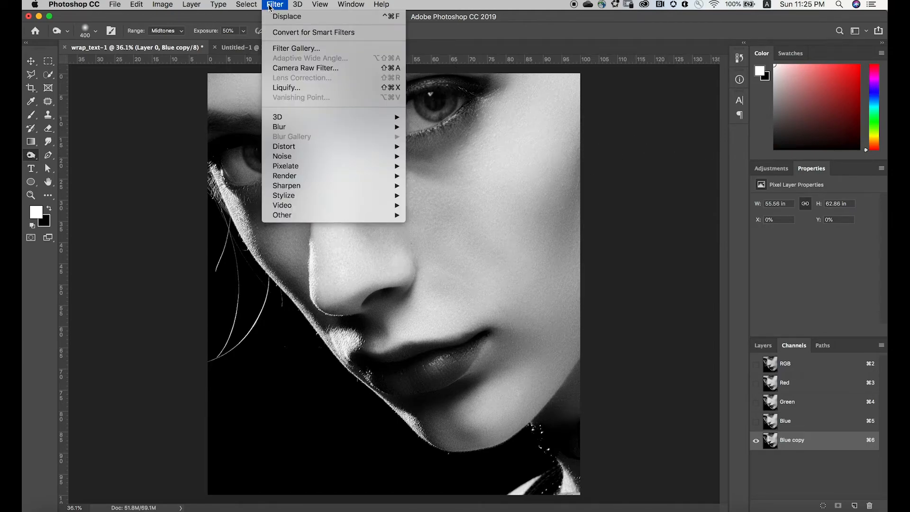
mouse_move(285, 131)
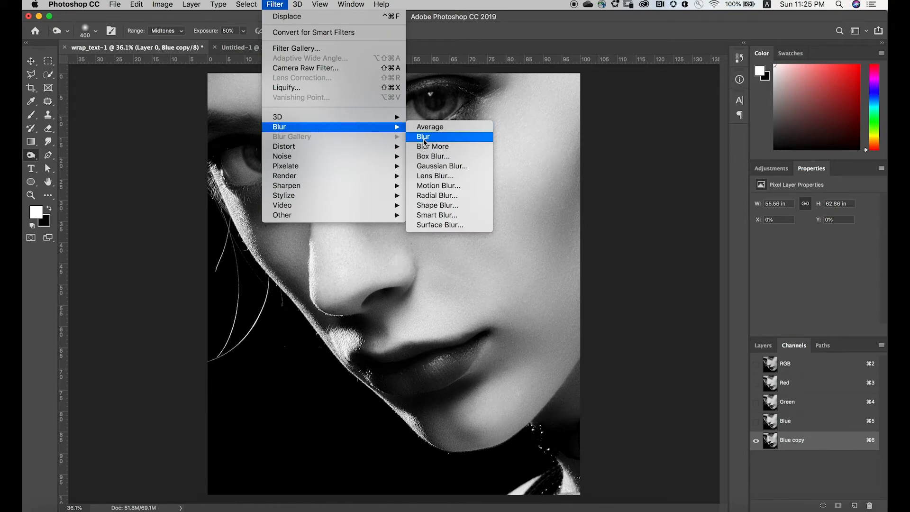
click(440, 166)
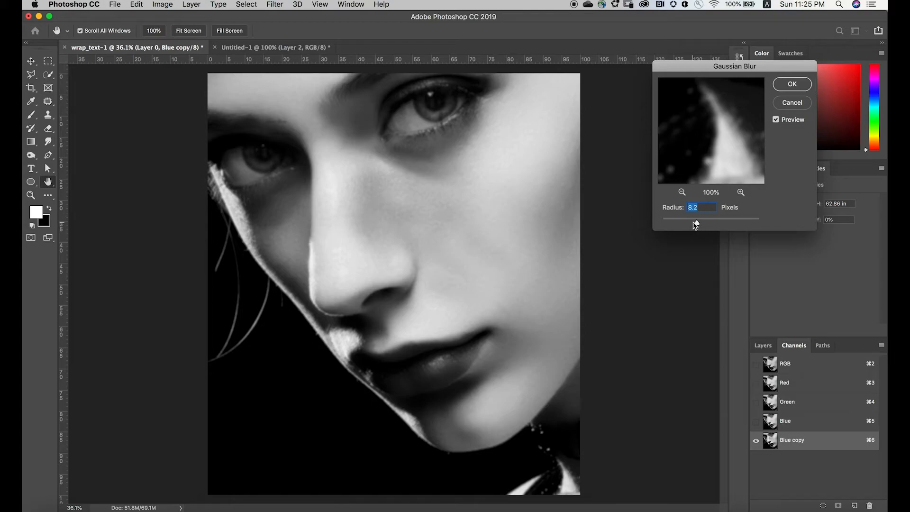
drag(692, 220, 696, 225)
text(8)
key(Return)
key(o)
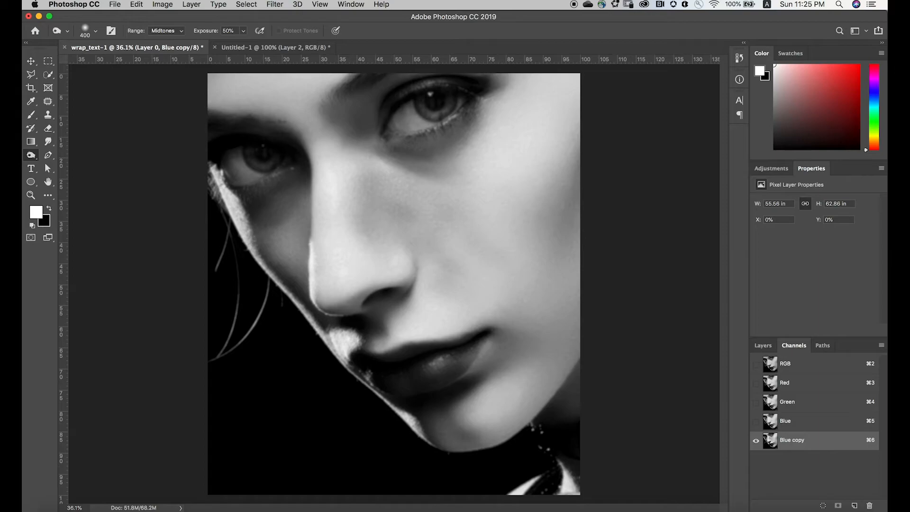
Step: Duplicate the Blue copy channel into a new document, keeping the name Untitled-2 and leaving Invert off
right_click(783, 441)
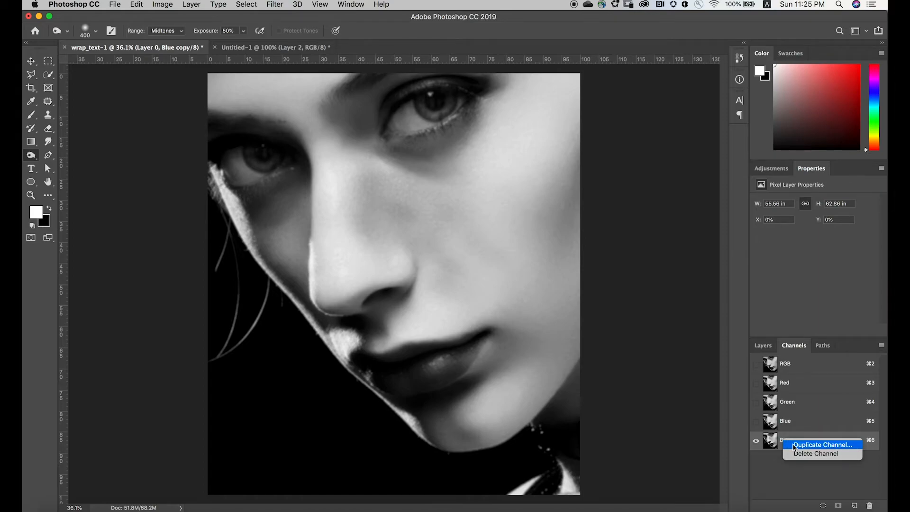
click(795, 445)
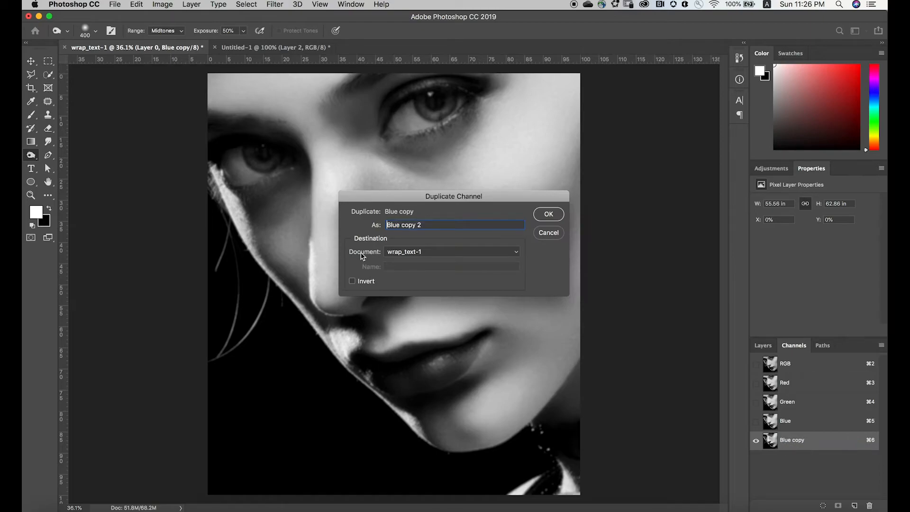
click(412, 252)
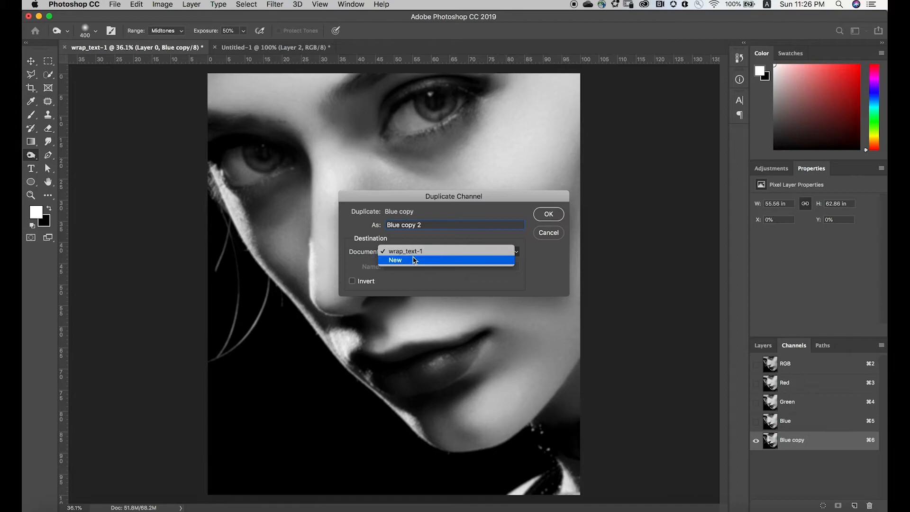
click(414, 259)
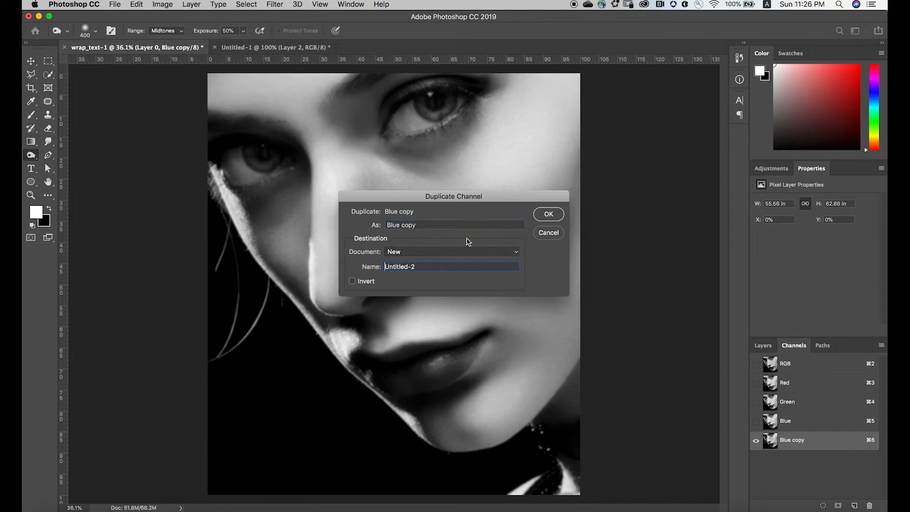
click(549, 216)
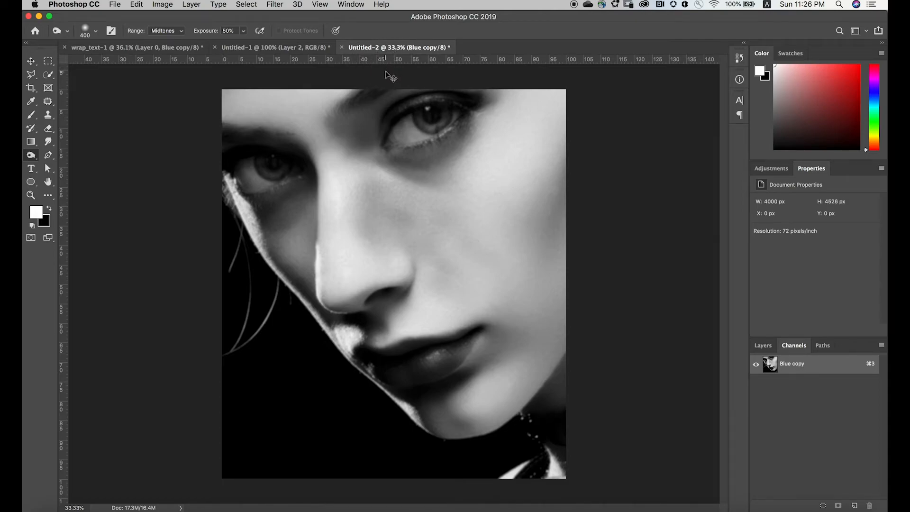
Step: Save the new channel document in Photoshop format as dispmap in the WordWrap folder
key(super+s)
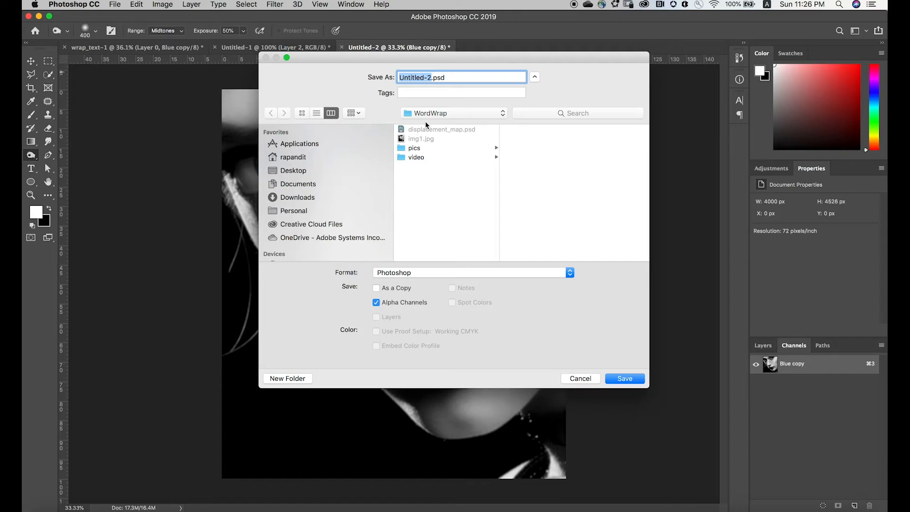
text(dispmap)
click(623, 379)
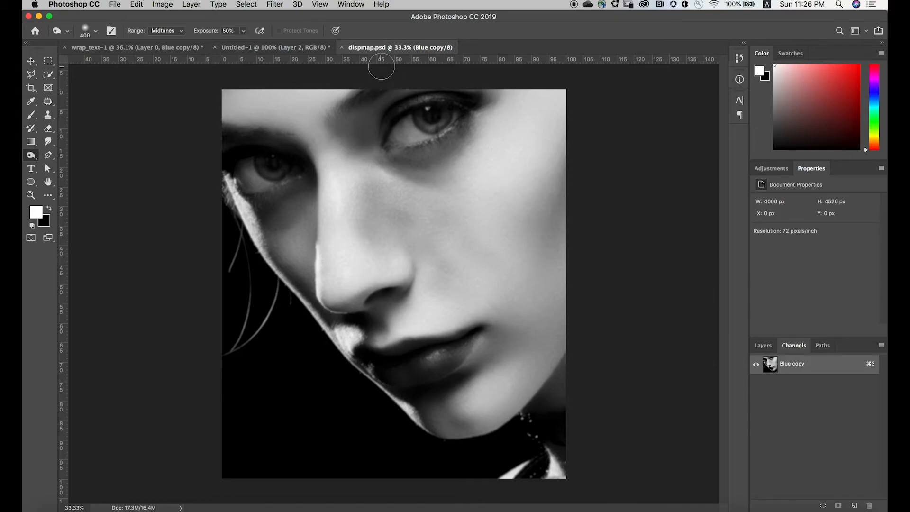
Step: Close the displacement map document, delete the Blue copy channel from wrap_text-1 and return to the portrait's layers
click(342, 48)
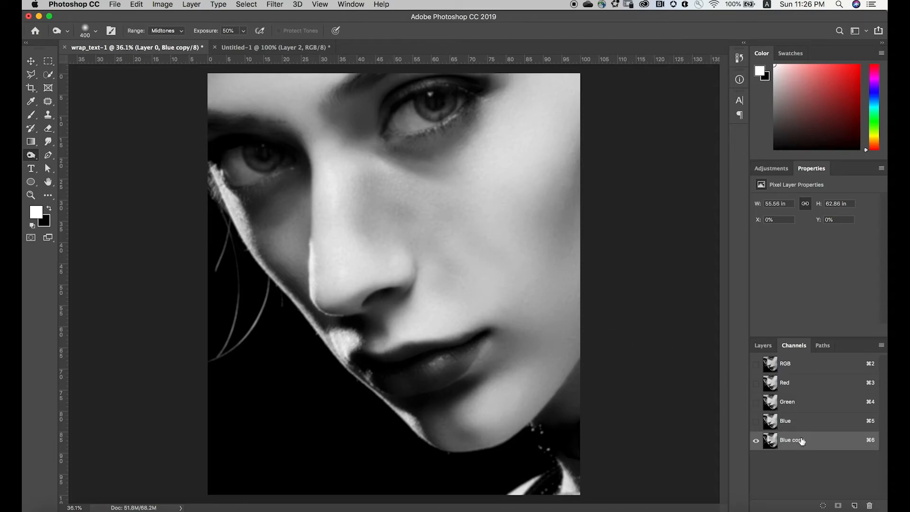
drag(802, 441, 869, 506)
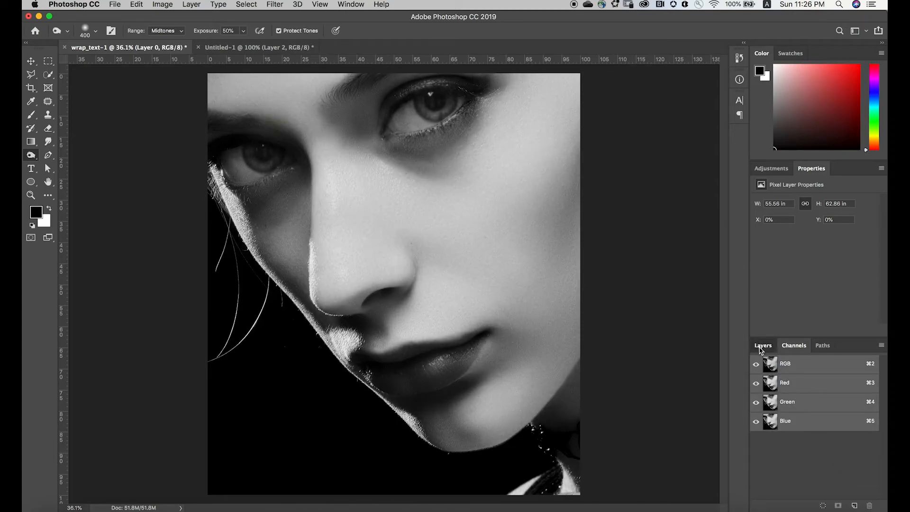
click(761, 346)
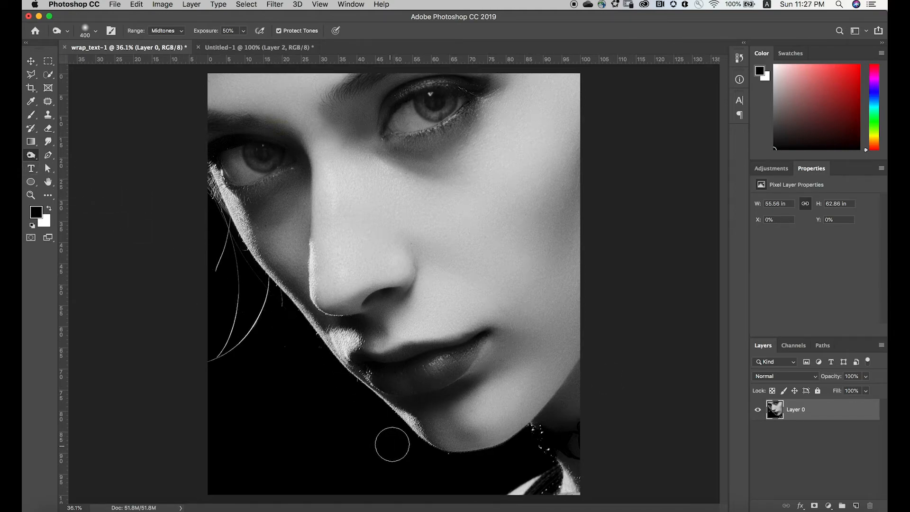
Step: Create a paragraph text box covering the whole portrait and fill it with repeated "There are many variations of passages of Lorem Ipsum available" text
click(29, 170)
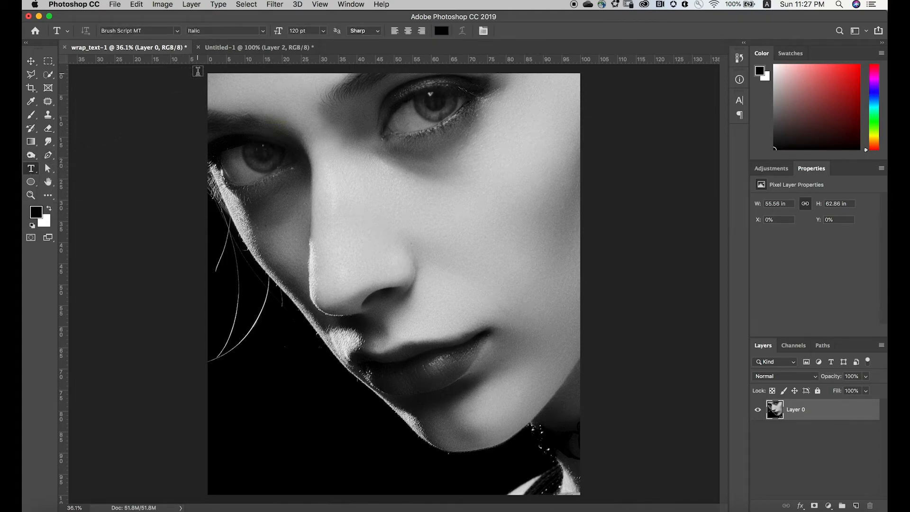
drag(197, 71, 585, 498)
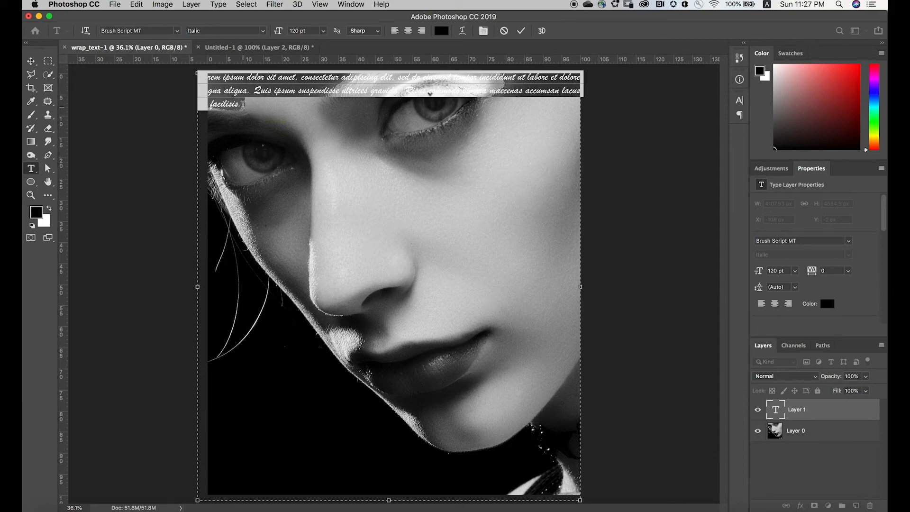
click(242, 105)
drag(242, 105, 205, 78)
text(There are many variations of passages of Lorem Ipsum available, but the majority have suffered alteration in some form, by injected humour, or randomised words which don't look even slightly believable. If you are going to use a passage of Lorem Ipsum, you need to be sure there isn't anything embarrassing hidden in the middle of text. All the Lorem Ipsum generators on the Internet tend to repeat predefined chunks as necessary, making this the first true generator on the Internet. It uses a dictionary of over 200 Latin words, combined with a handful of model sentence structures, to generate Lorem Ipsum which looks reasonable. The generated Lorem Ipsum is therefore always free from repetition, injected humour, or non-characteristic words etc.)
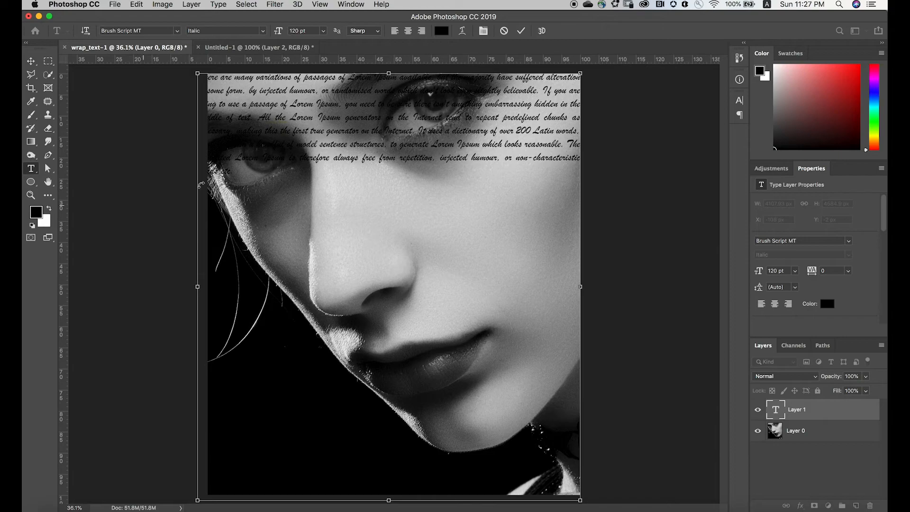
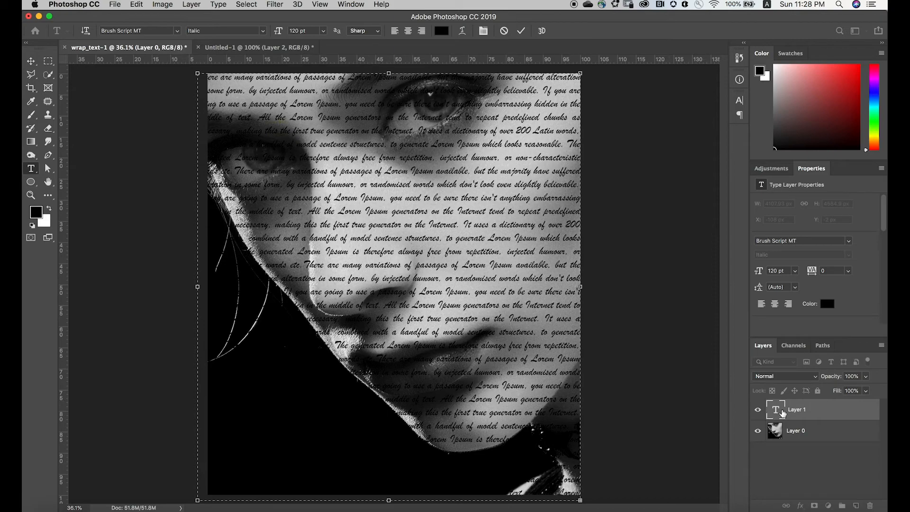
Step: Commit the Lorem Ipsum text and rasterize its type layer
right_click(782, 413)
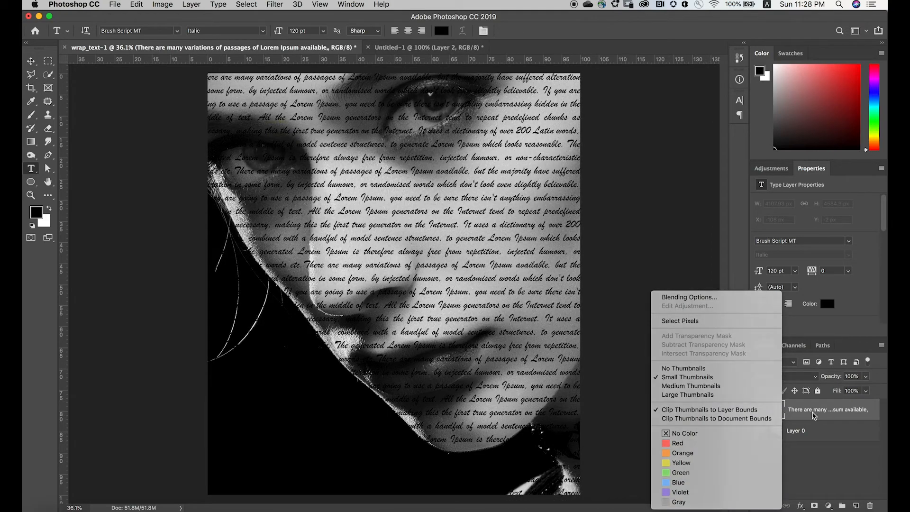
click(812, 415)
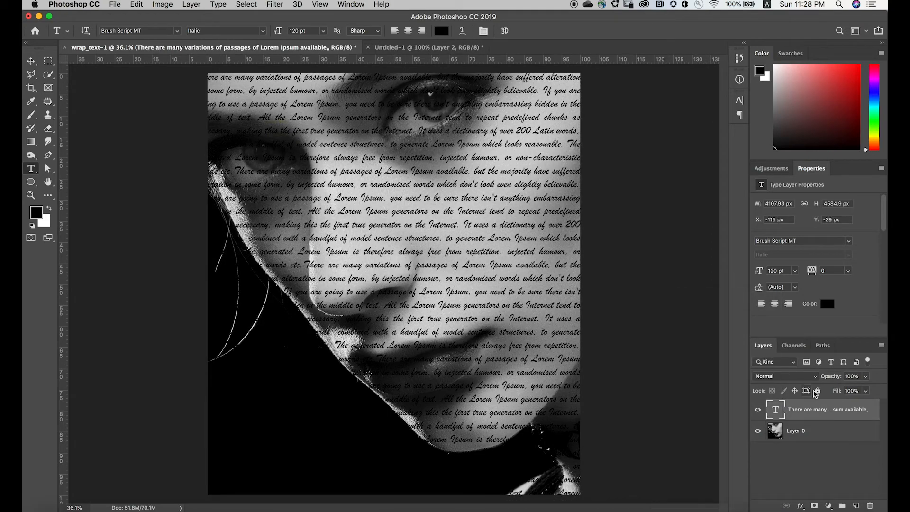
right_click(826, 410)
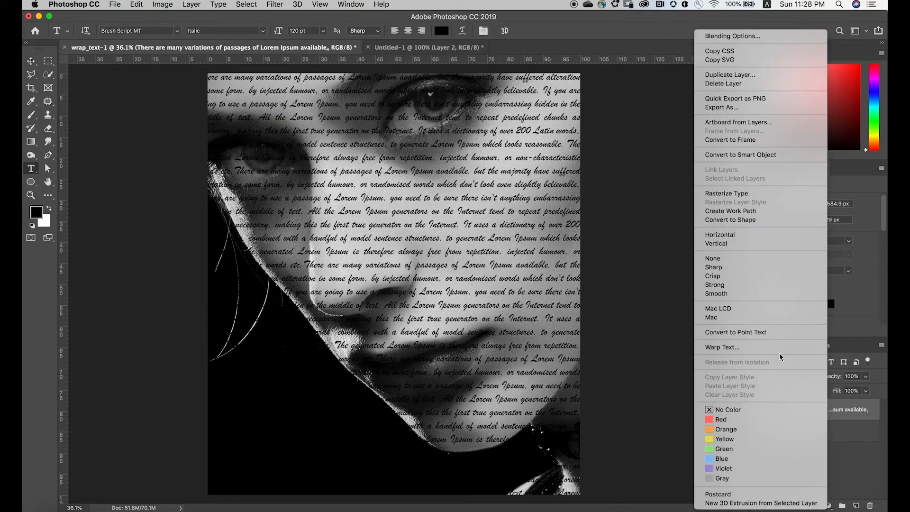
click(726, 193)
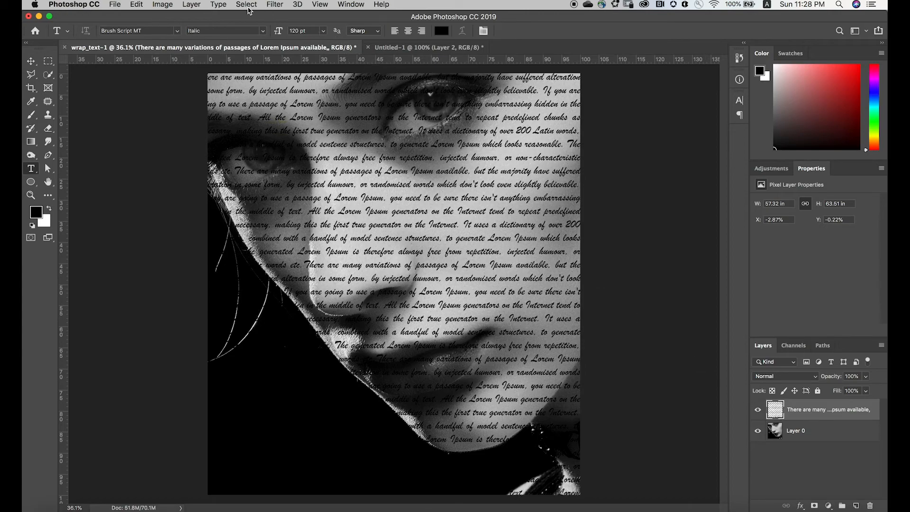
Step: Apply the Displace filter to the rasterized text with horizontal and vertical scale 5, using dispmap.psd as the displacement map
click(275, 4)
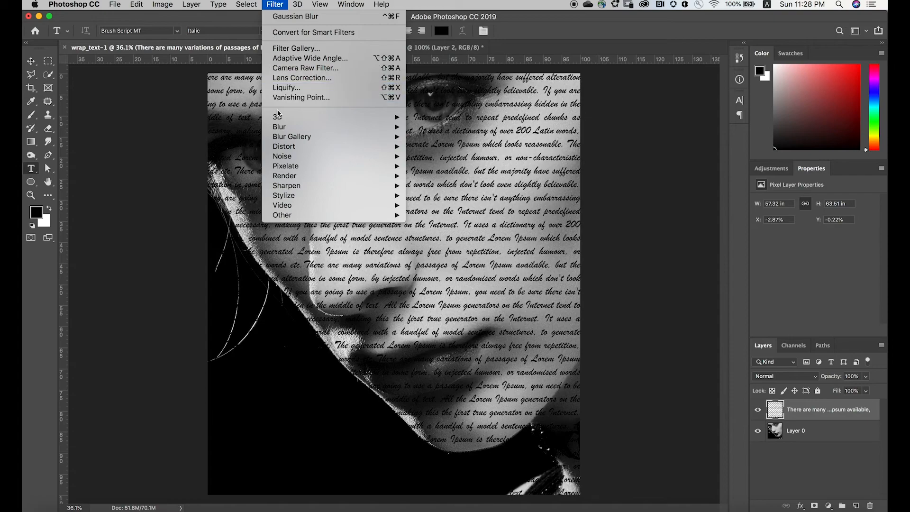
mouse_move(292, 147)
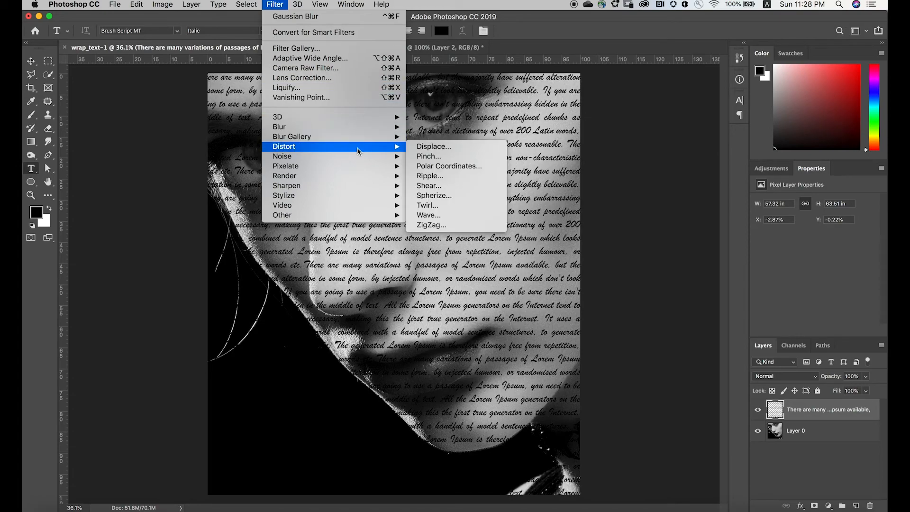
click(424, 146)
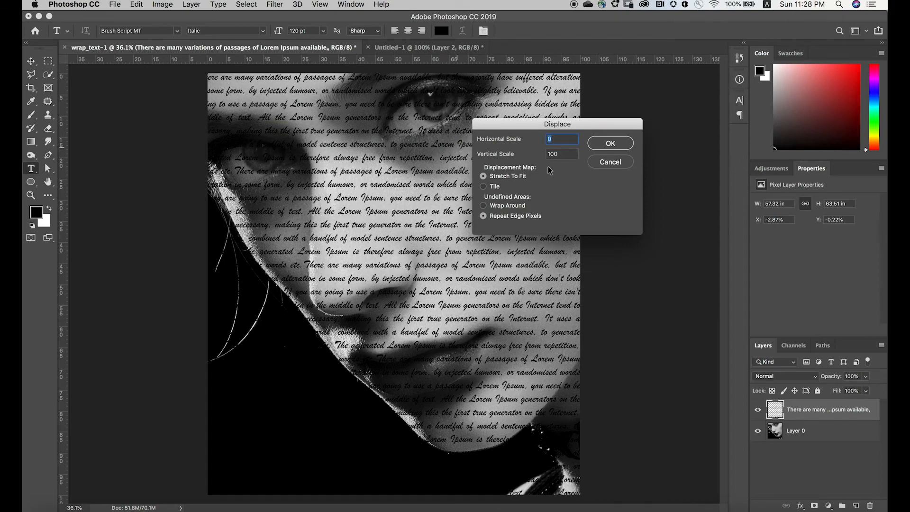
text(5)
key(Tab)
text(5)
key(Return)
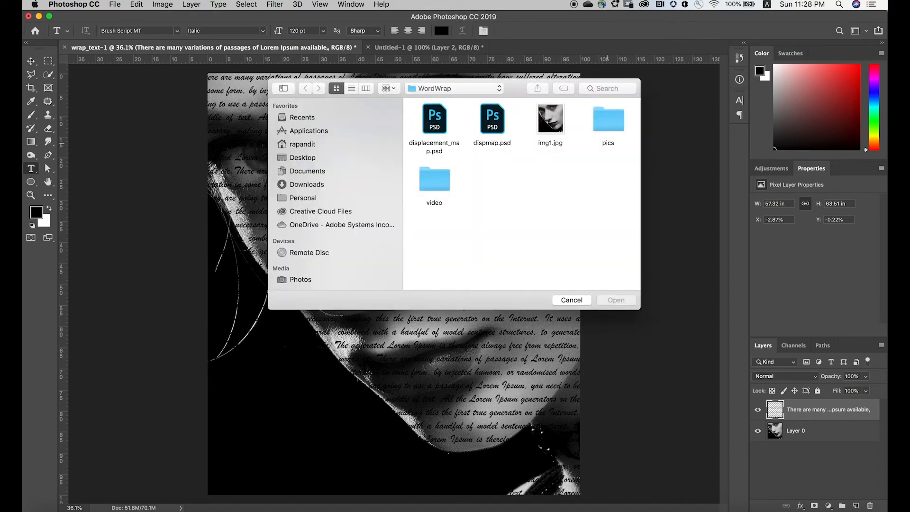
click(491, 124)
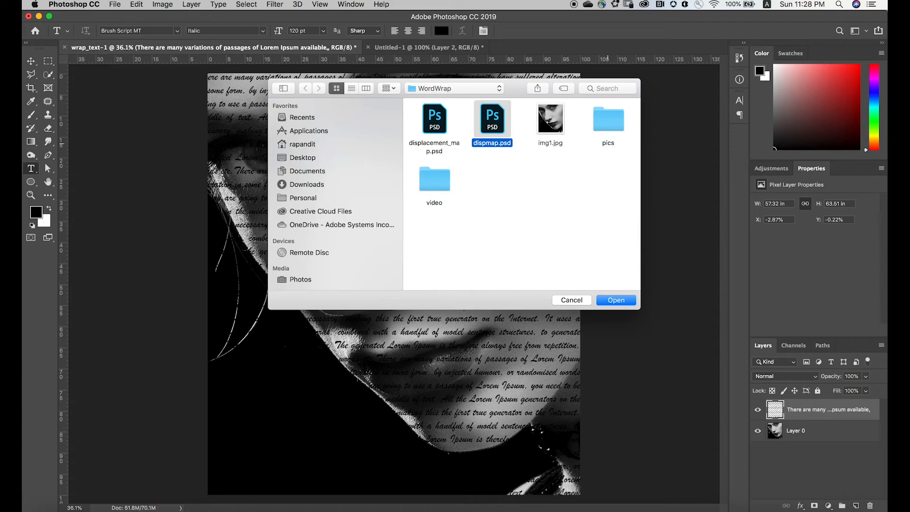
key(Return)
key(a)
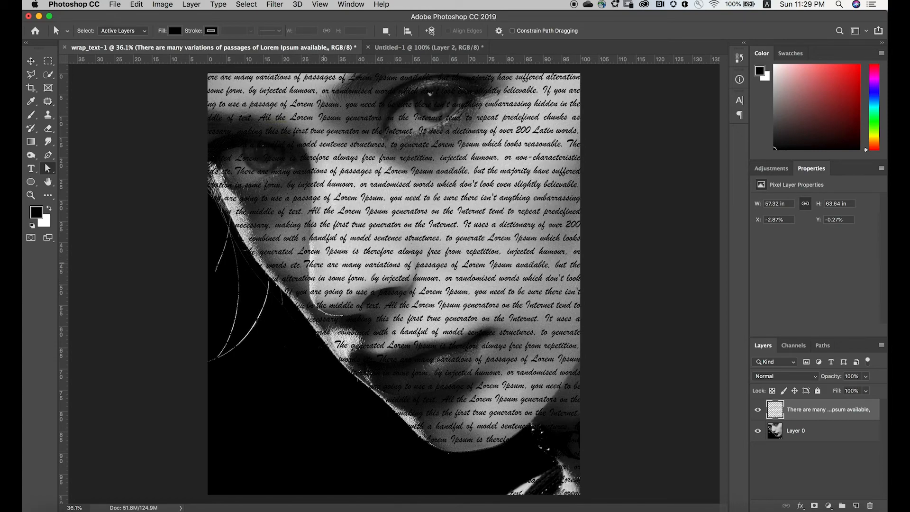
Step: Reapply the same Displace filter to the text layer repeatedly so the lines bend progressively around the facial contours
click(275, 4)
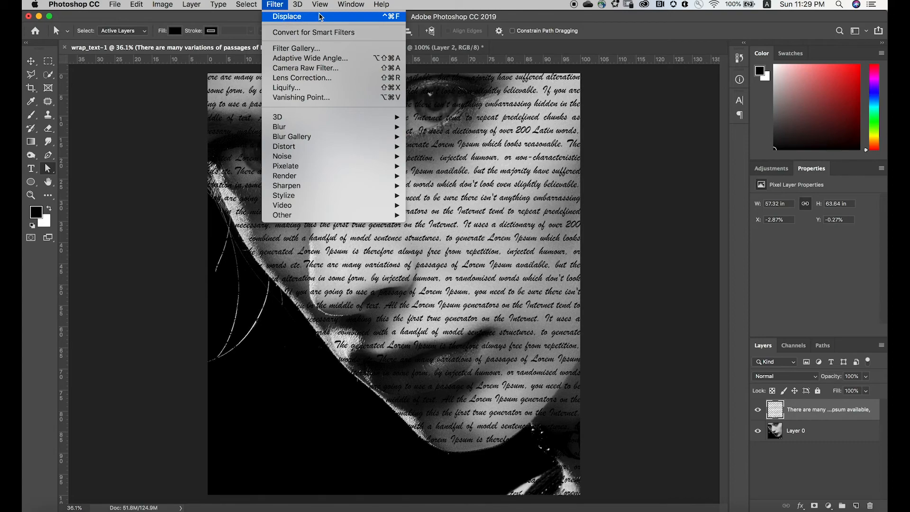
click(384, 19)
click(275, 4)
click(282, 17)
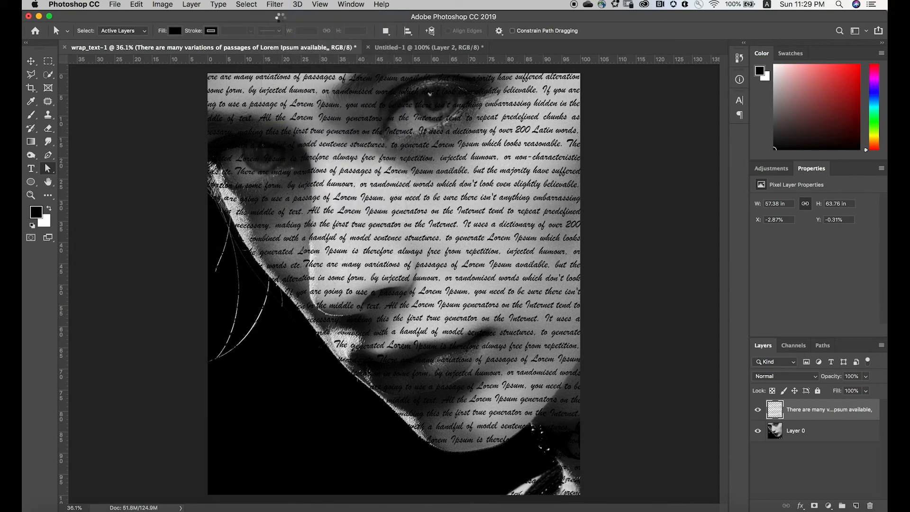
click(273, 5)
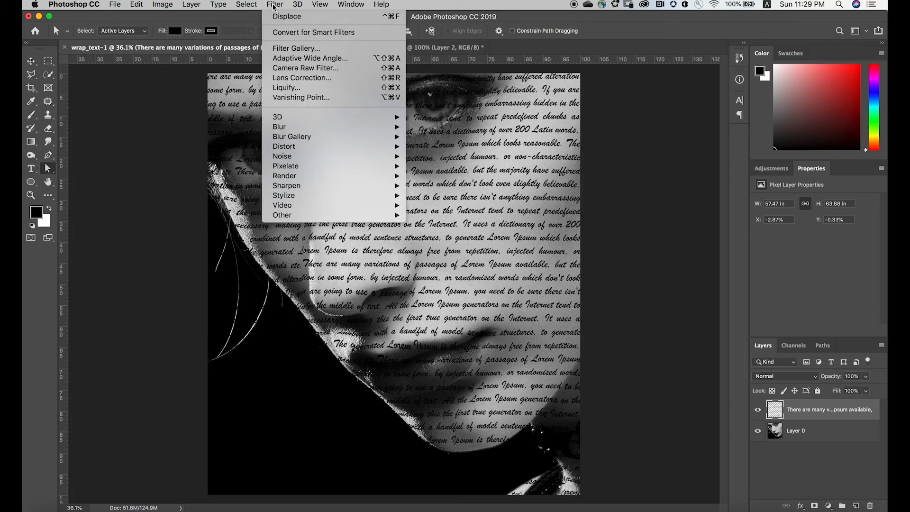
click(275, 17)
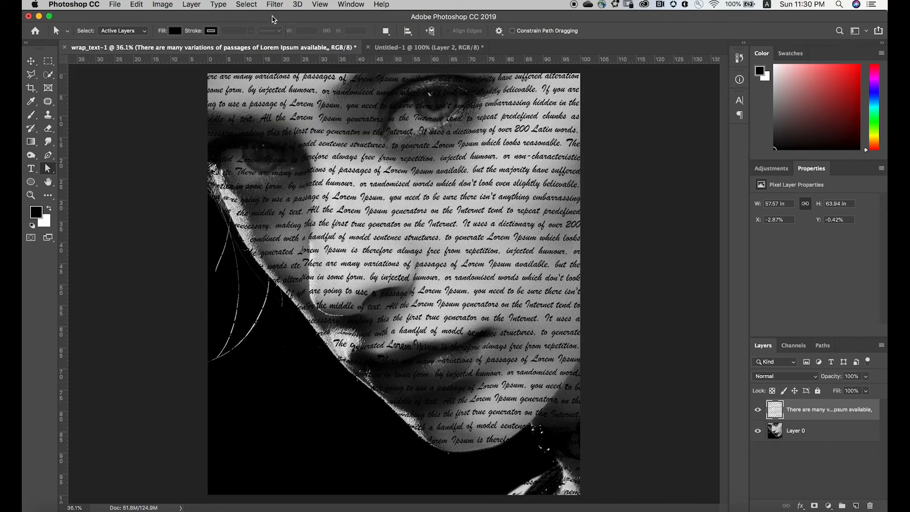
click(274, 4)
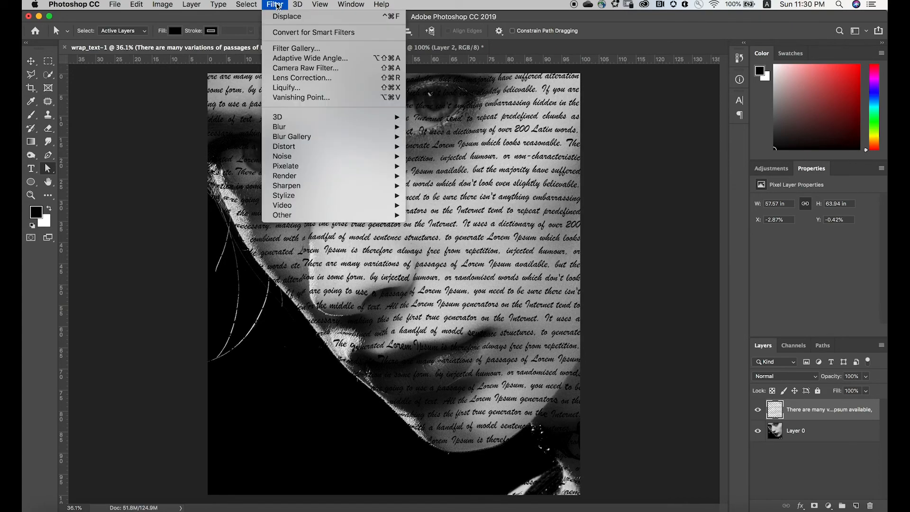
click(279, 19)
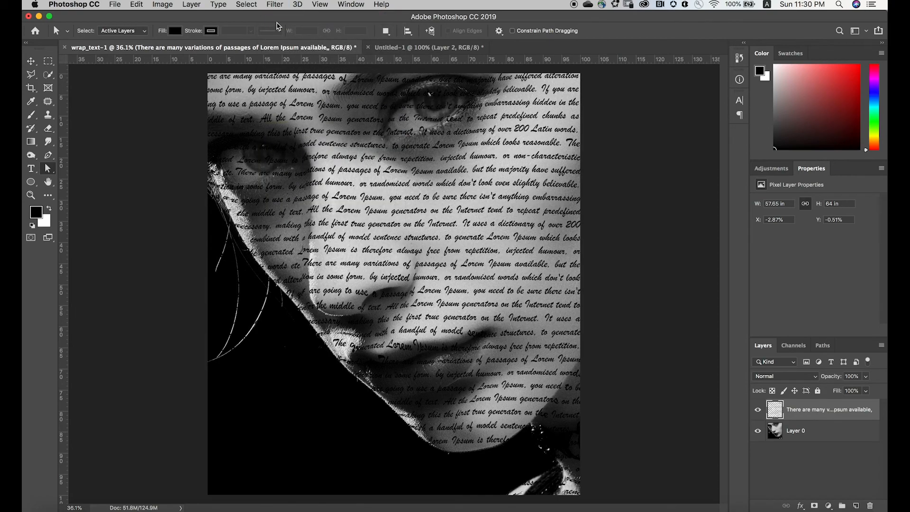
click(270, 6)
click(273, 18)
click(275, 5)
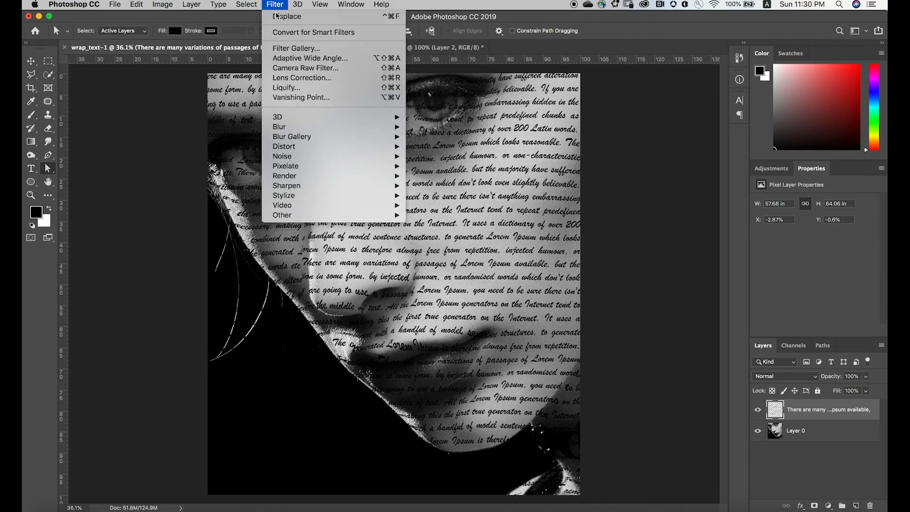
click(273, 19)
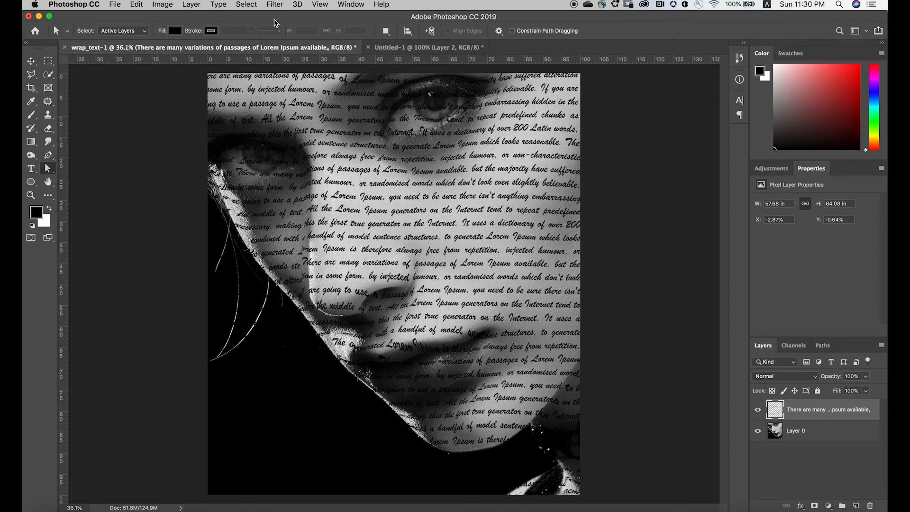
click(275, 6)
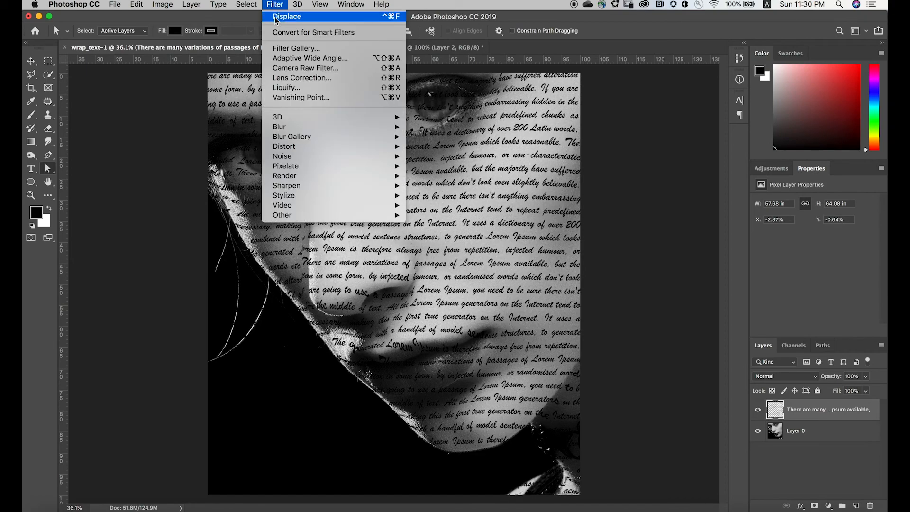
click(275, 19)
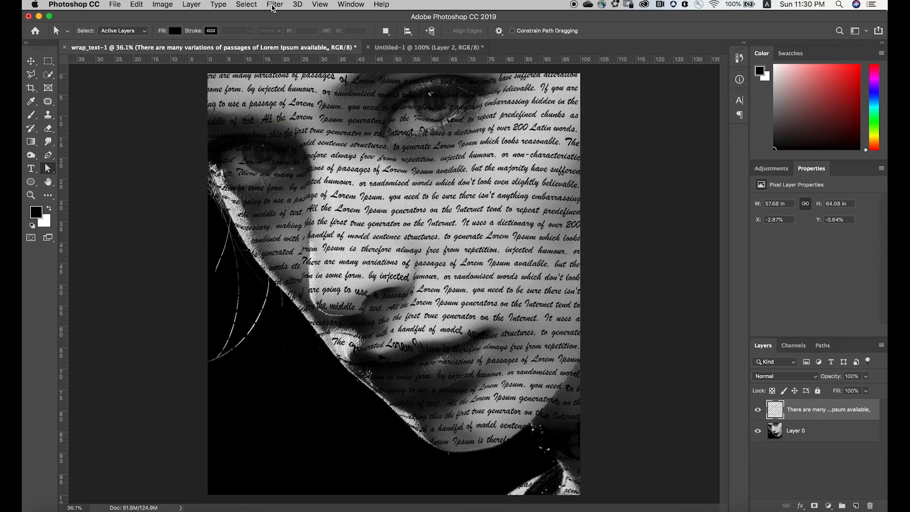
click(274, 6)
click(273, 19)
click(275, 5)
click(273, 20)
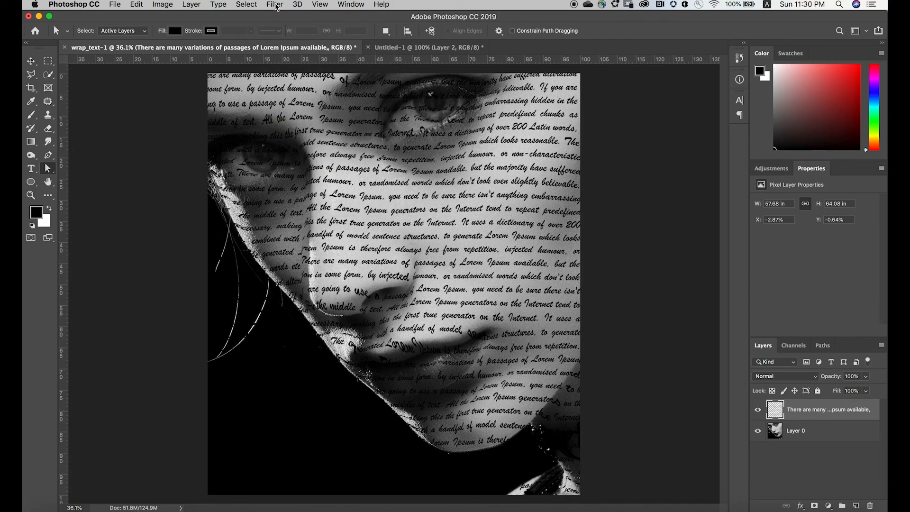
Step: Repeat the last Displace filter once on the text layer and apply Displace again with horizontal and vertical scale 10, using dispmap.psd as the map
click(275, 6)
click(274, 19)
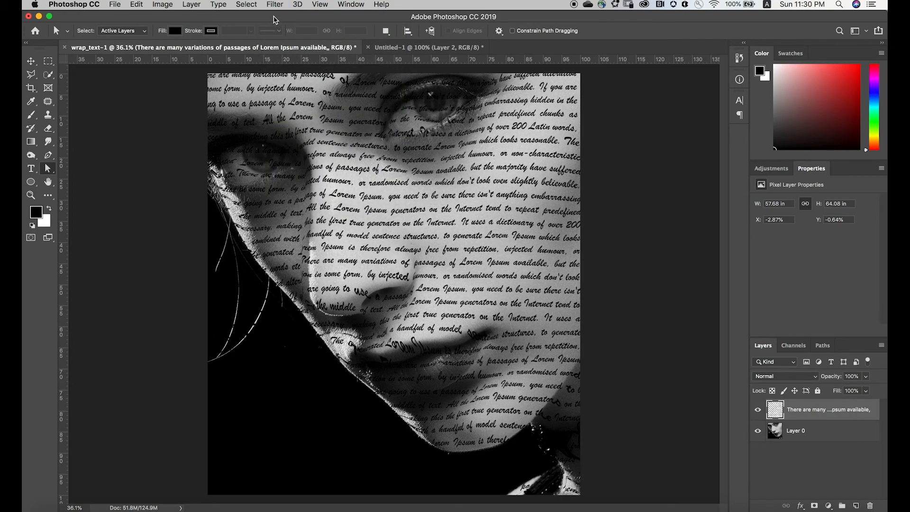
click(275, 6)
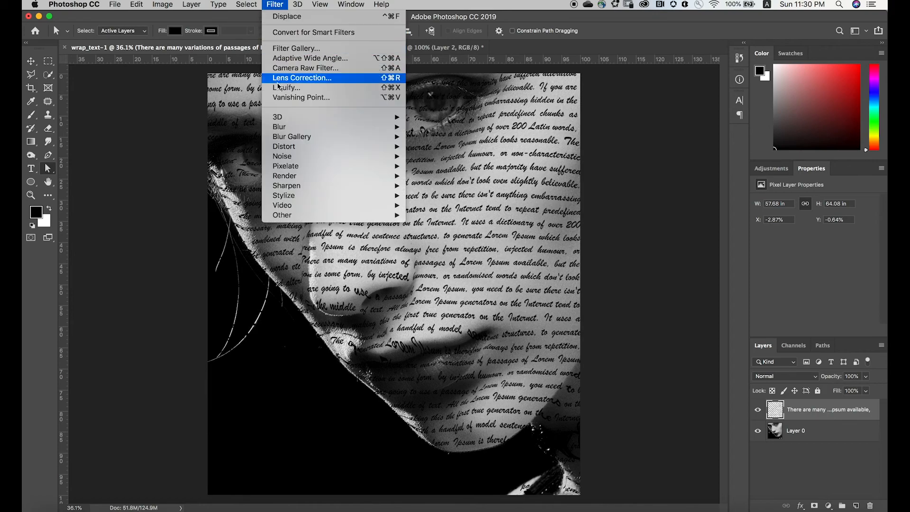
mouse_move(318, 148)
click(423, 147)
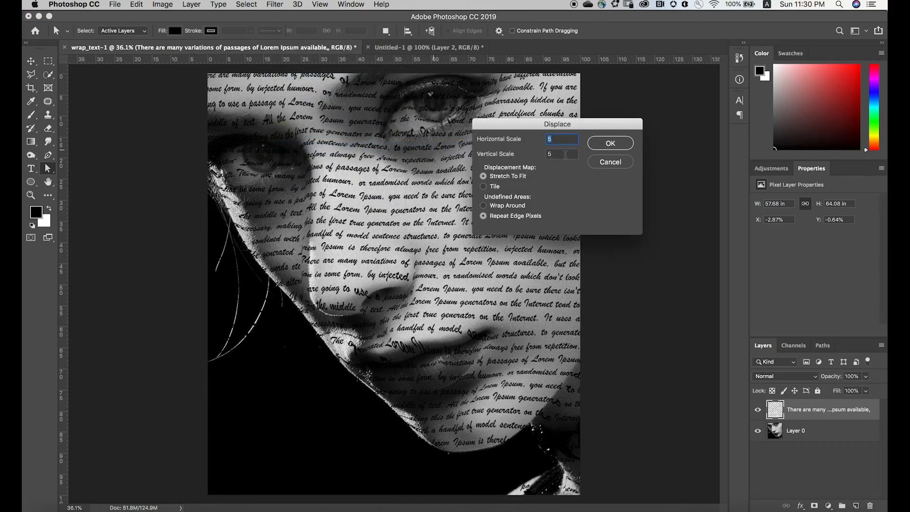
text(10)
key(Tab)
text(10)
key(Return)
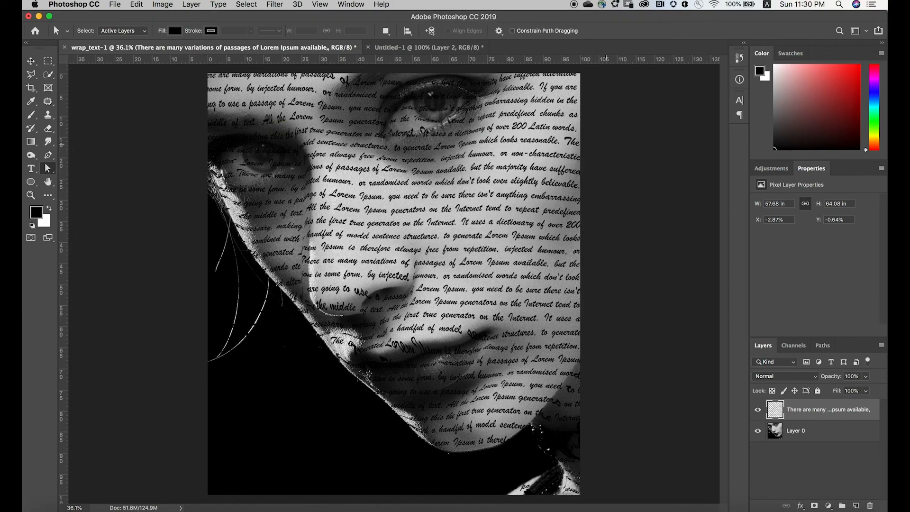
click(492, 119)
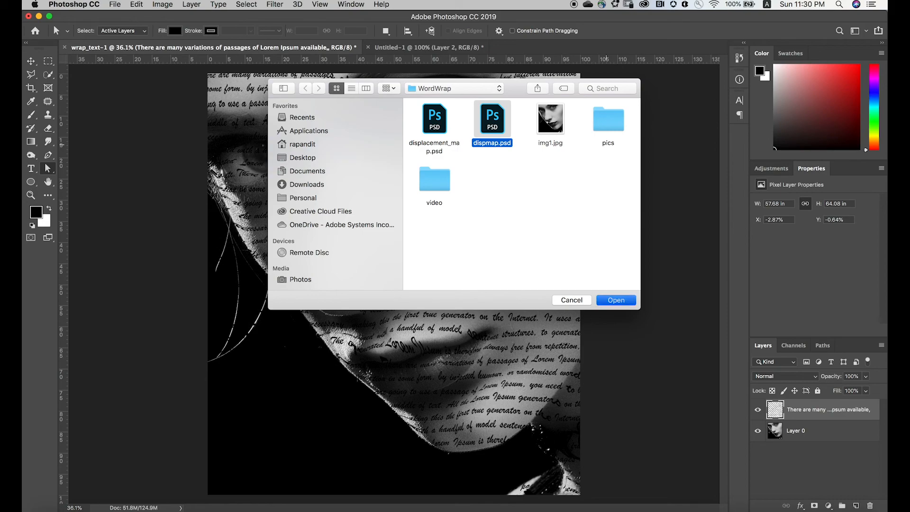
key(Return)
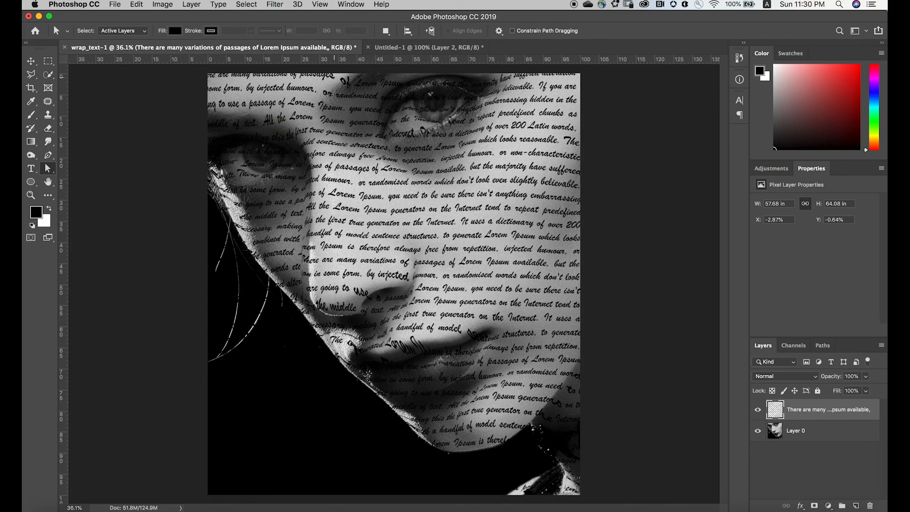
Step: Reapply the scale-10 Displace filter three more times to the text layer to strengthen the wrap around the face
click(274, 5)
click(276, 17)
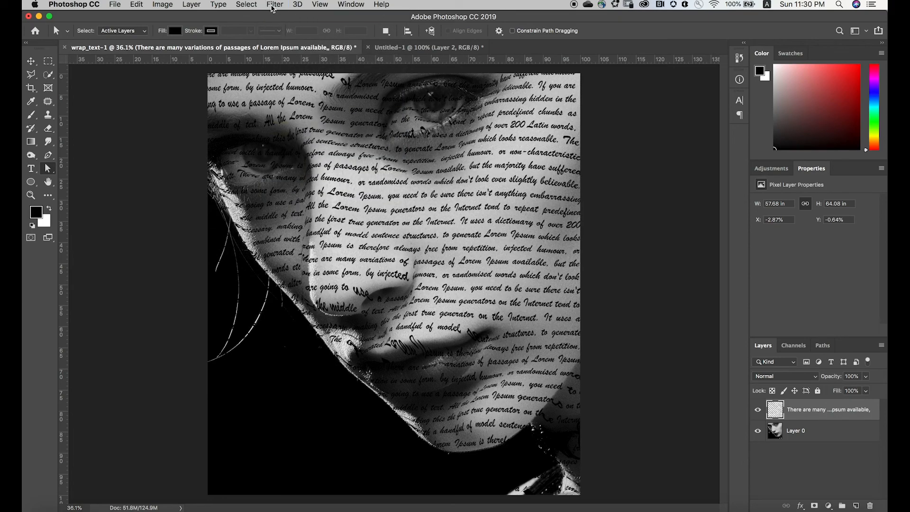
click(273, 5)
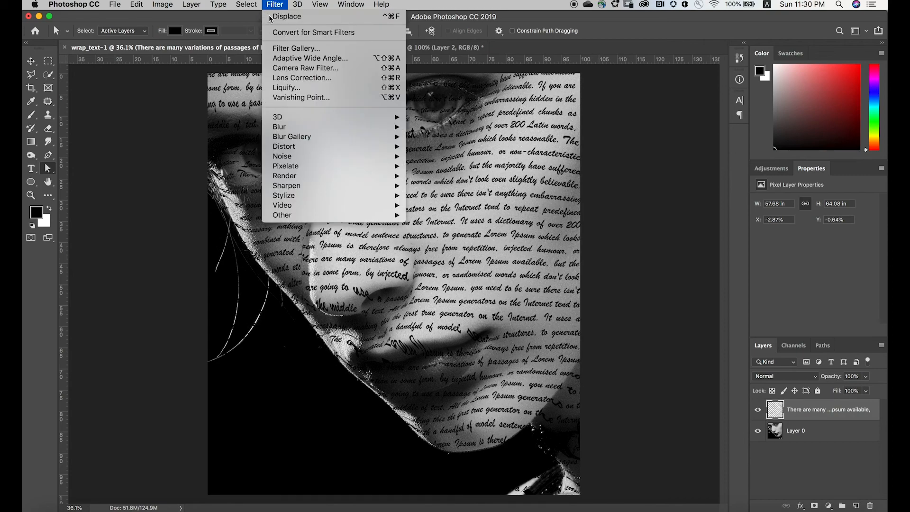
click(270, 17)
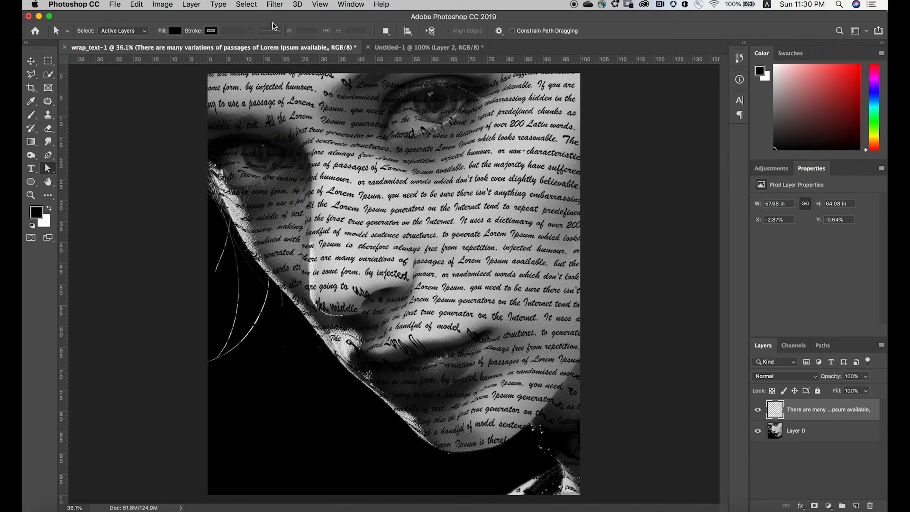
click(275, 5)
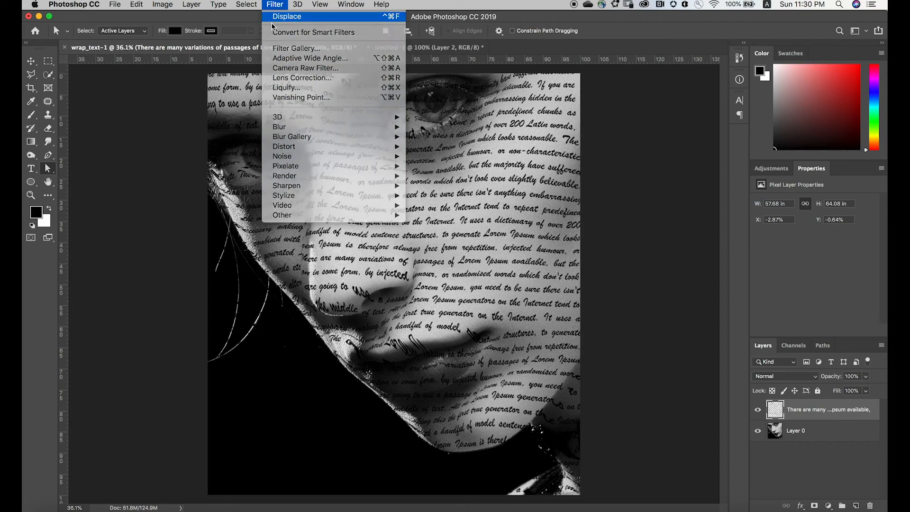
click(271, 21)
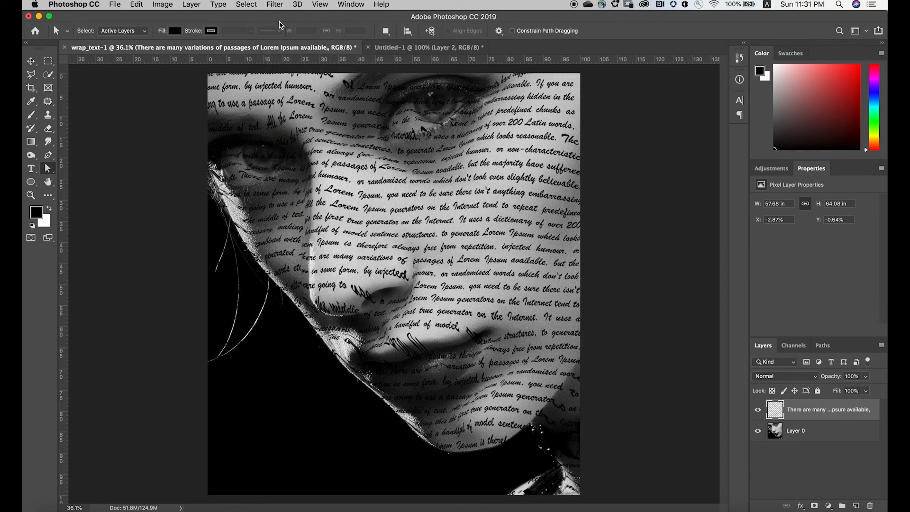